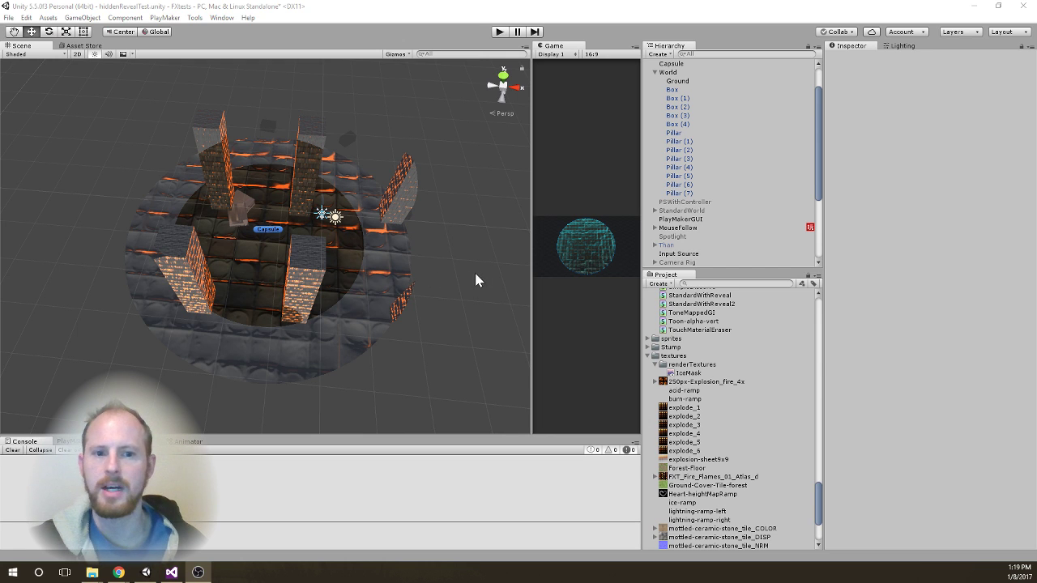
Select the Capsule in the scene and move it across the ground to about X -7.1, Z -12.4
click(265, 231)
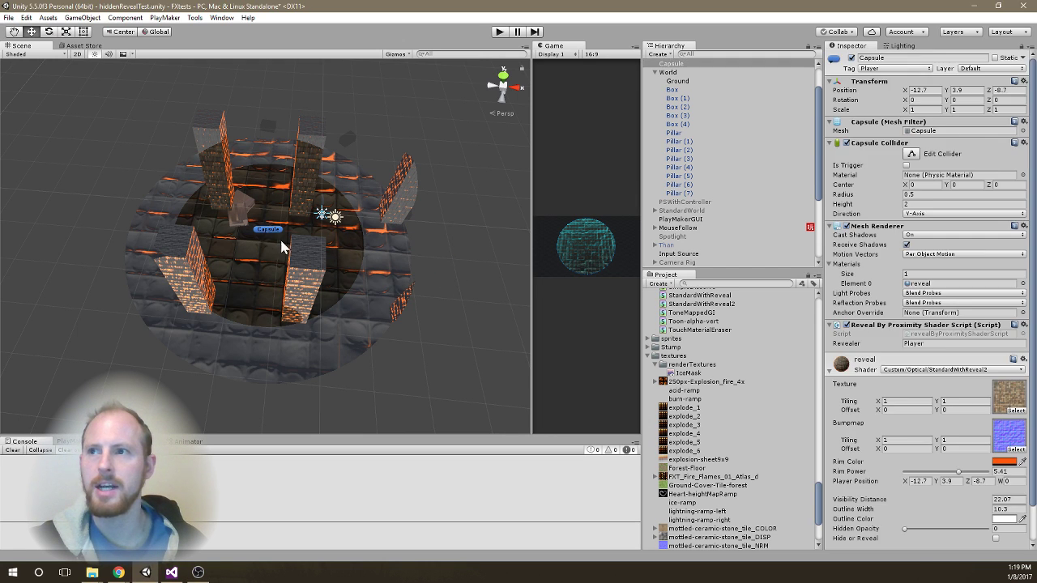
drag(271, 237, 294, 252)
Set the reveal material's Visibility Distance to 22.9 and its Outline Width to 13.1
scroll(973, 443, down, 1)
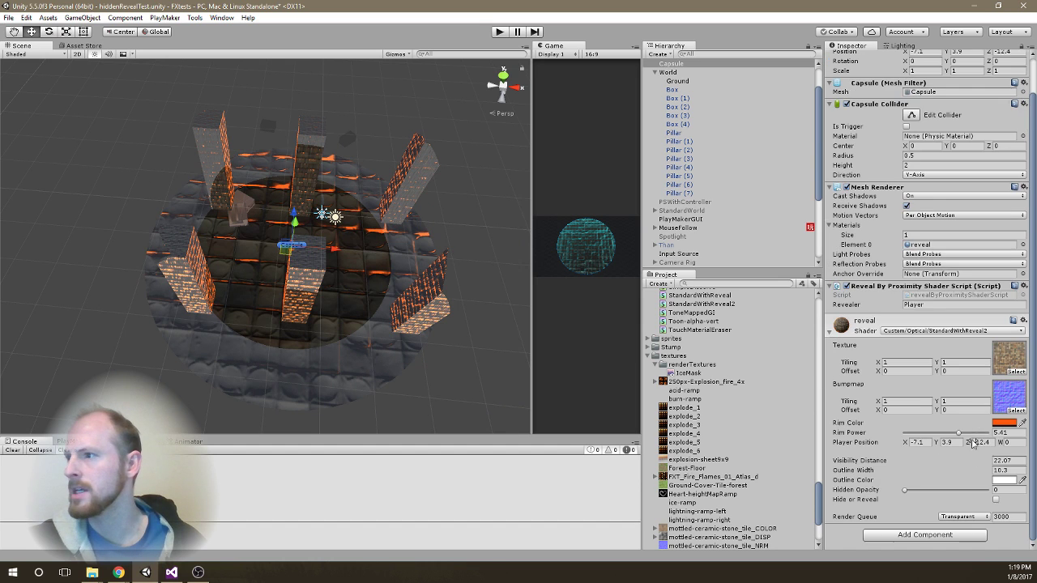
mouse_move(962, 464)
mouse_down()
mouse_move(972, 463)
mouse_move(915, 463)
mouse_move(1026, 463)
mouse_move(935, 464)
mouse_move(984, 464)
mouse_move(973, 464)
mouse_up()
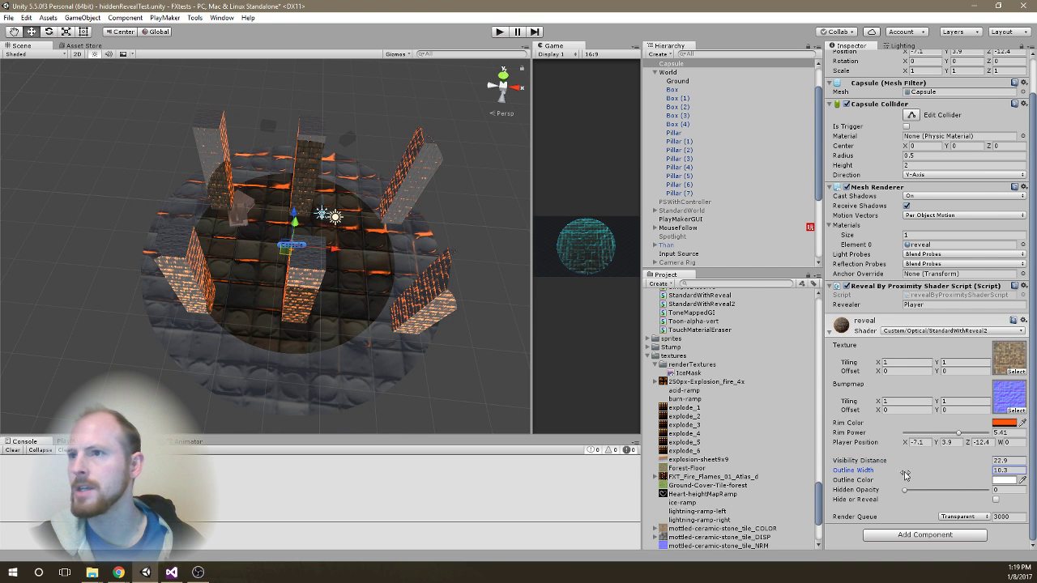
drag(904, 476, 919, 484)
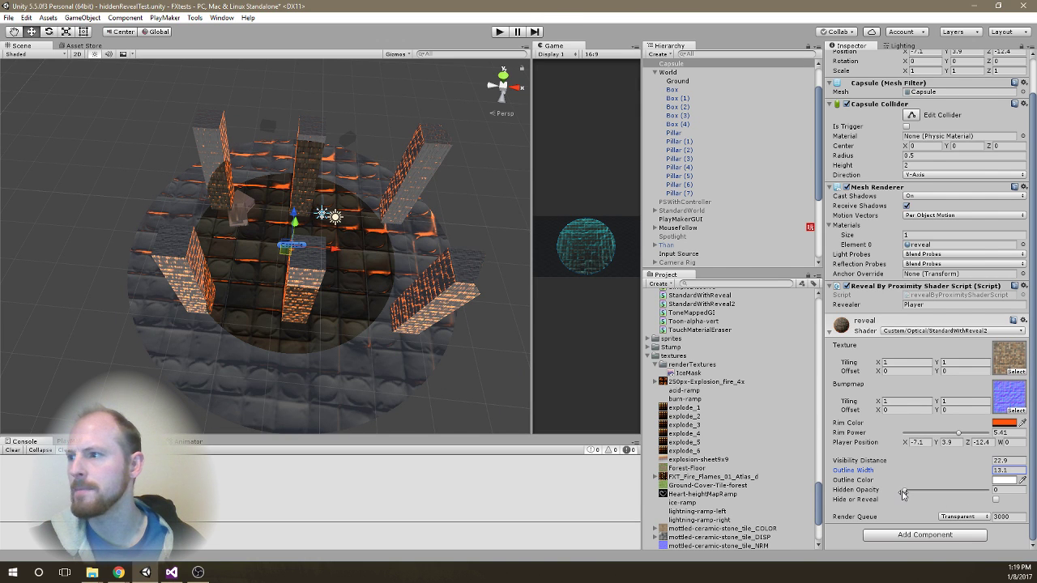
Turn on Hide or Reveal, move the Capsule to about X -5.3, Z -8.6 to preview the effect, and turn the option off again
click(996, 500)
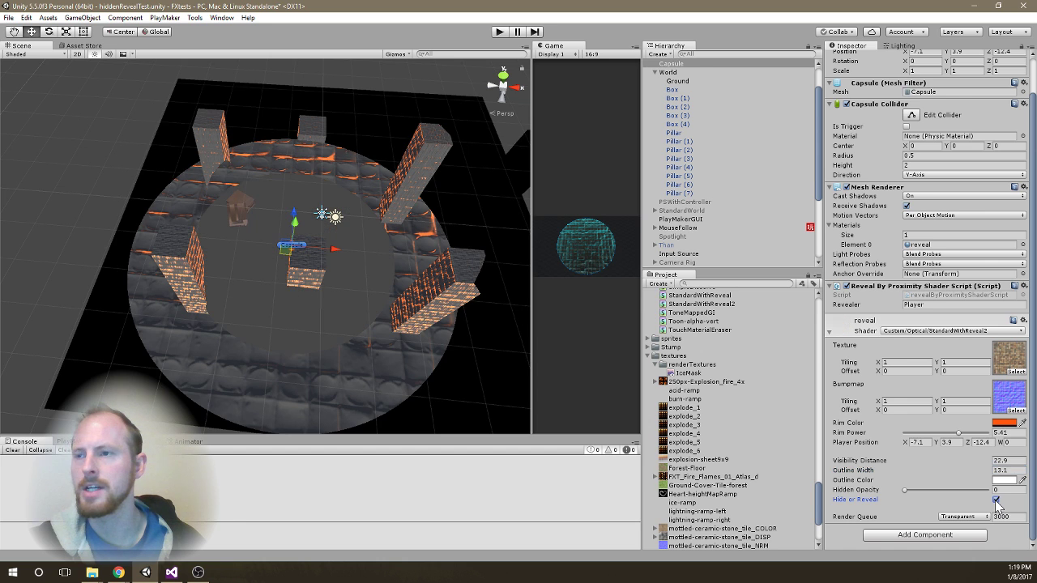
drag(283, 258, 293, 225)
click(995, 499)
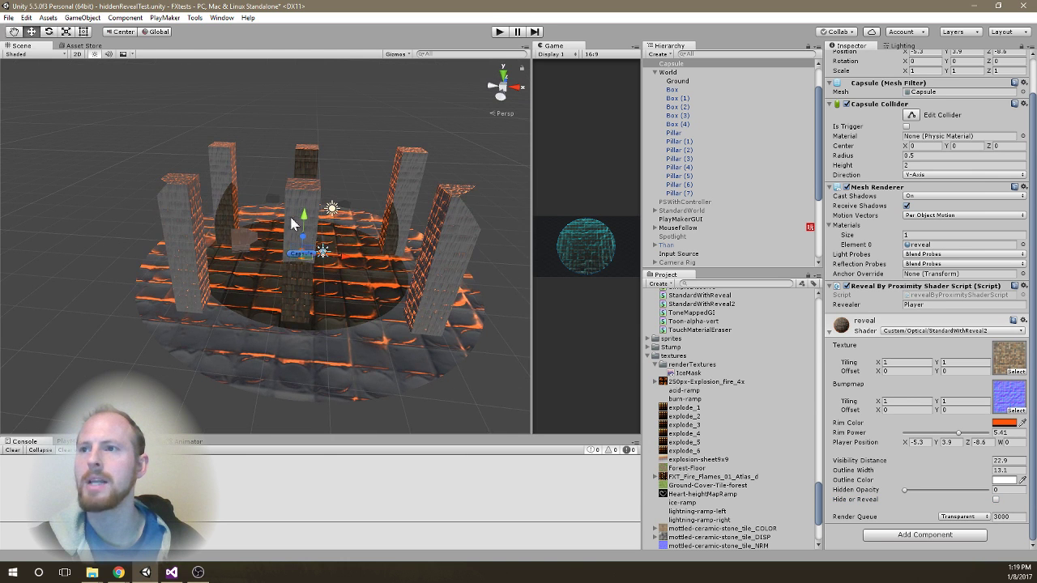
Enlarge the Game view, run the scene with Maximize On Play to test rubbing away the ice, and stop it
drag(527, 262, 142, 248)
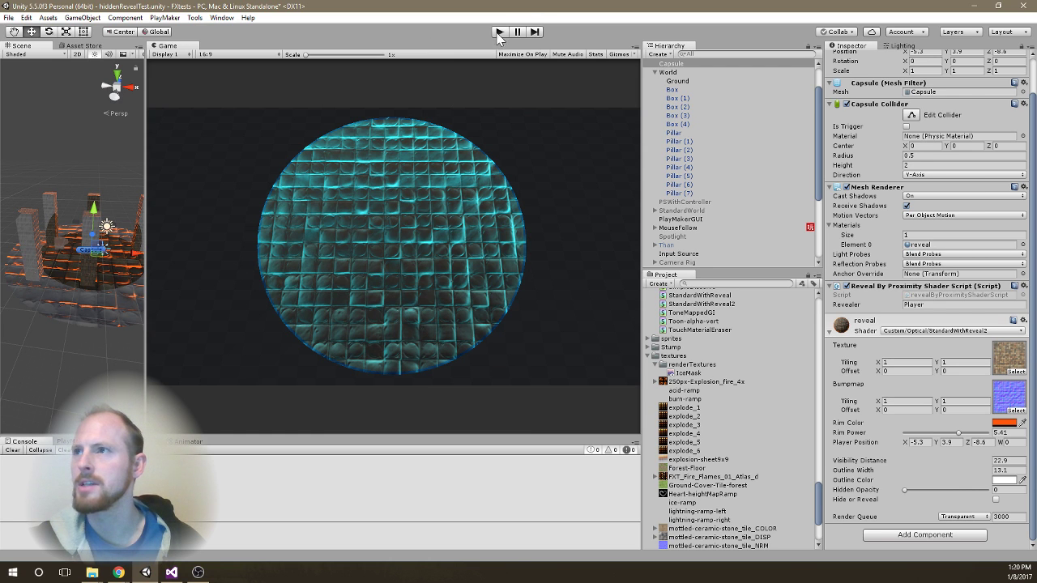
drag(143, 149, 135, 151)
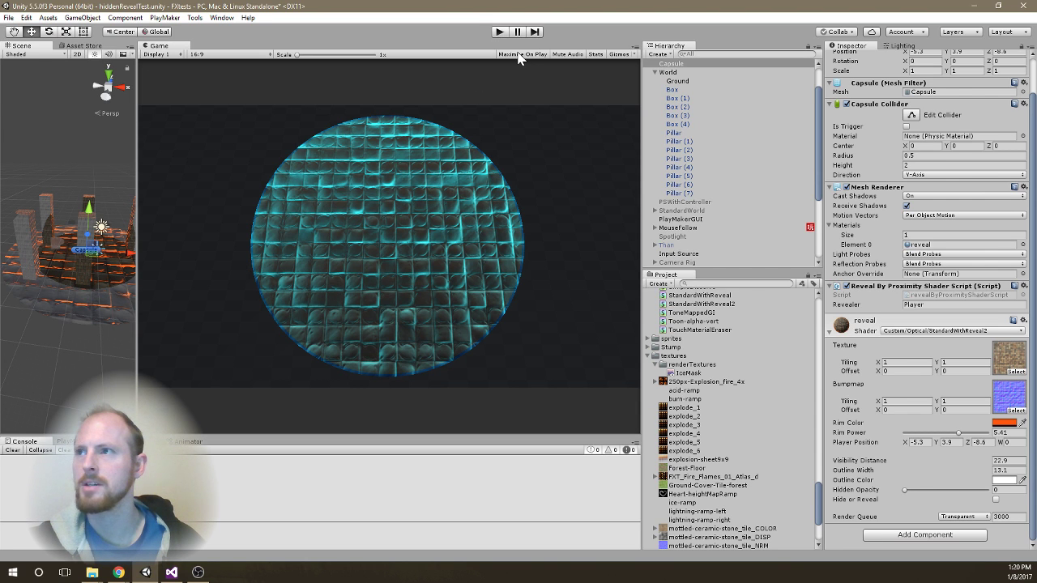
click(499, 33)
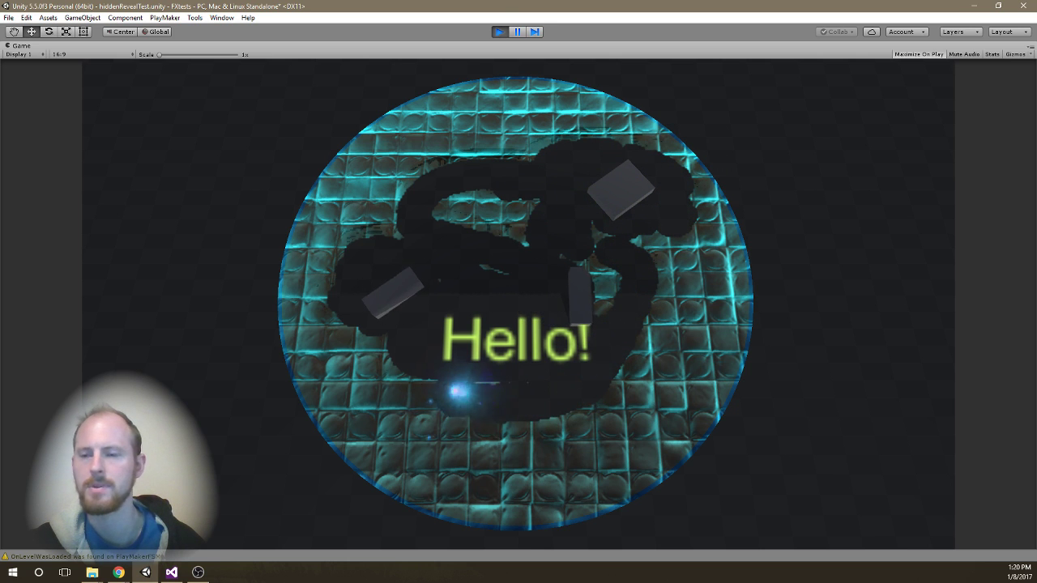
click(498, 32)
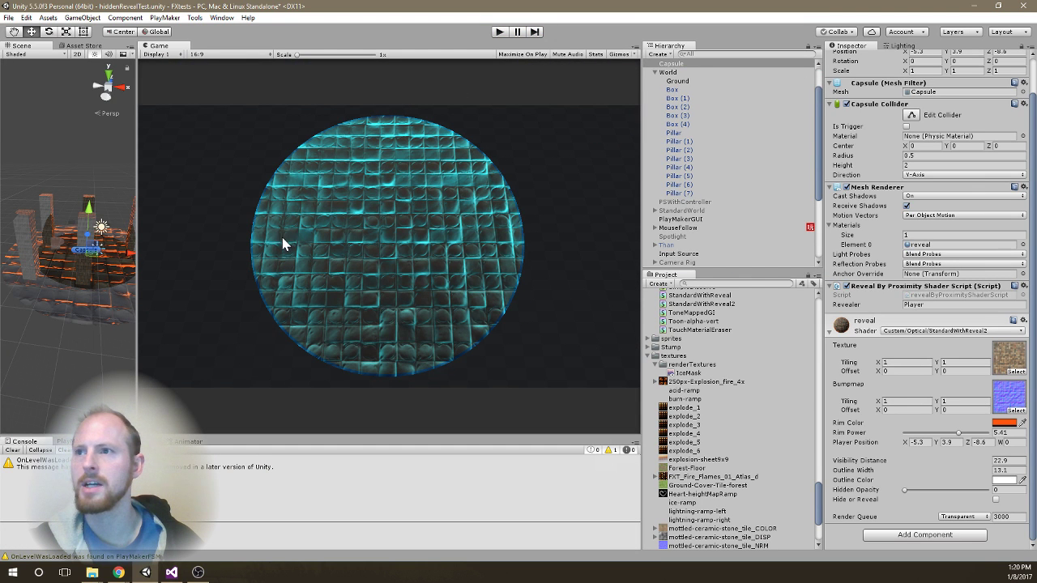
Widen the Scene view, select rubbingAOE on the ice disc, and set its material's Area of Effect to 56.98
middle_drag(61, 327, 116, 256)
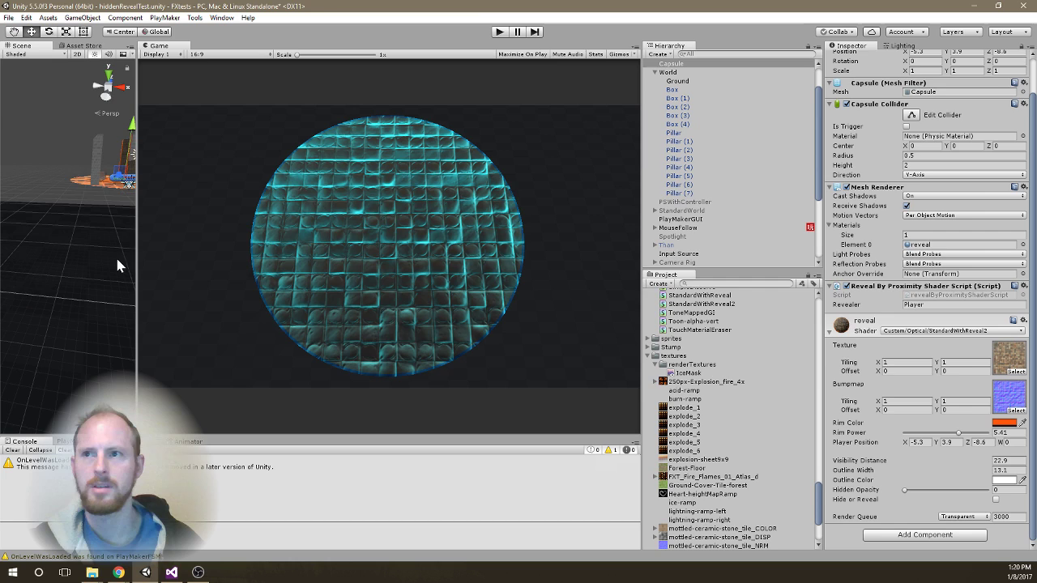
drag(136, 256, 388, 263)
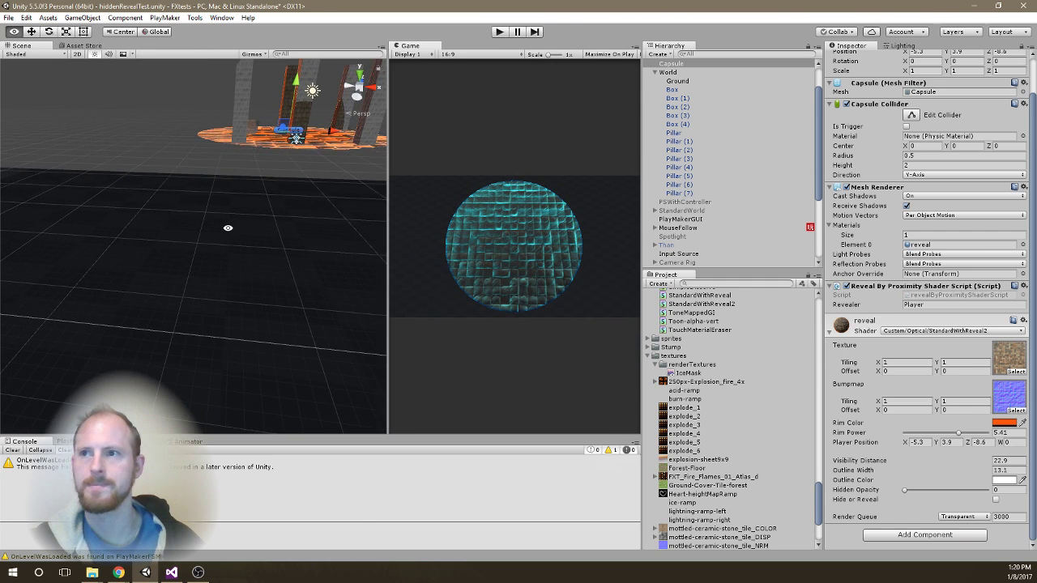
mouse_move(227, 227)
alt+mouse_down()
mouse_move(216, 307)
mouse_move(255, 250)
mouse_move(286, 290)
mouse_move(273, 278)
mouse_move(290, 251)
mouse_move(277, 269)
mouse_move(269, 261)
alt+mouse_up()
click(199, 196)
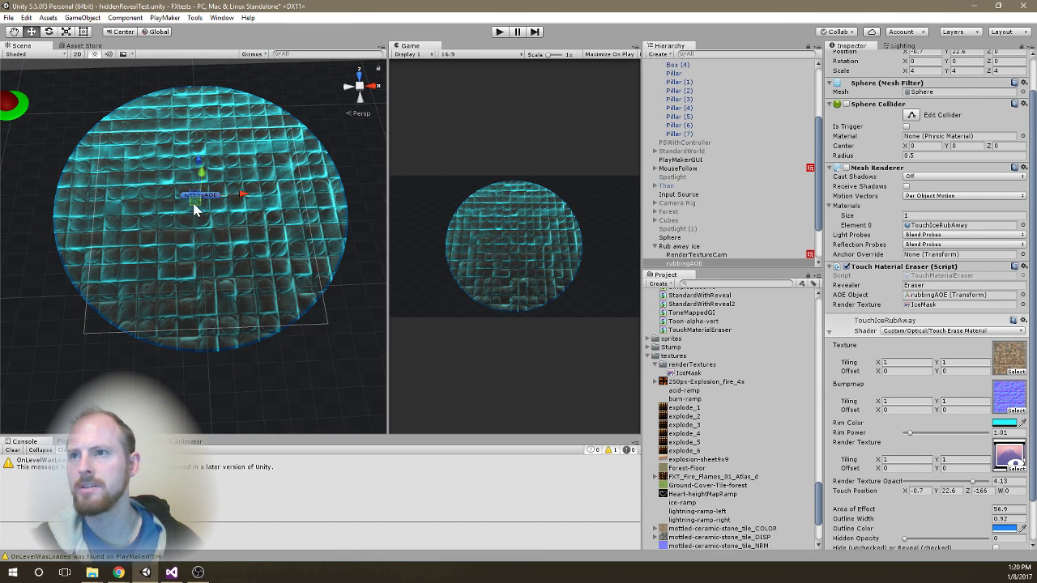
drag(194, 209, 223, 210)
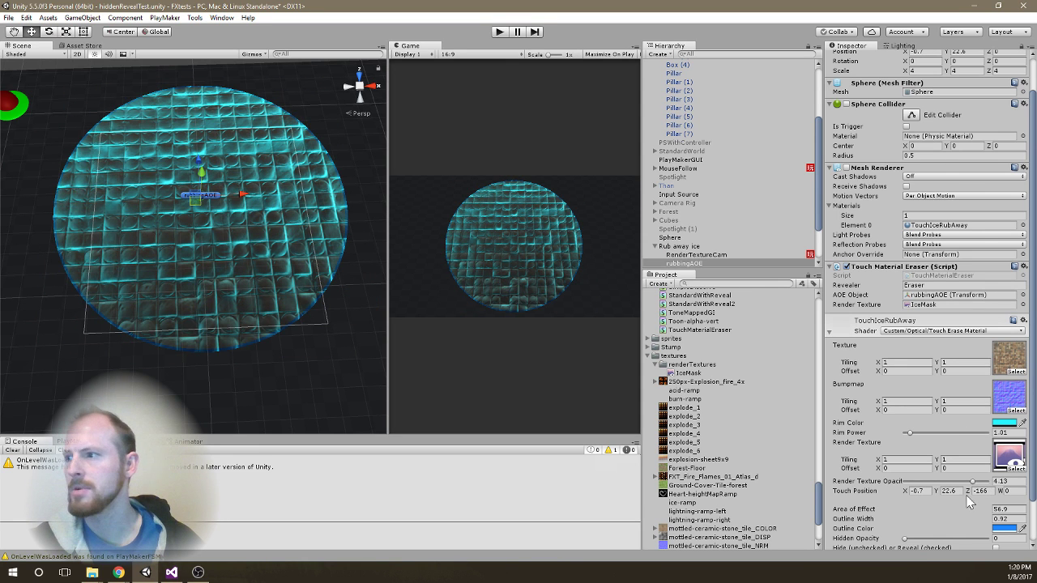
drag(906, 511, 947, 388)
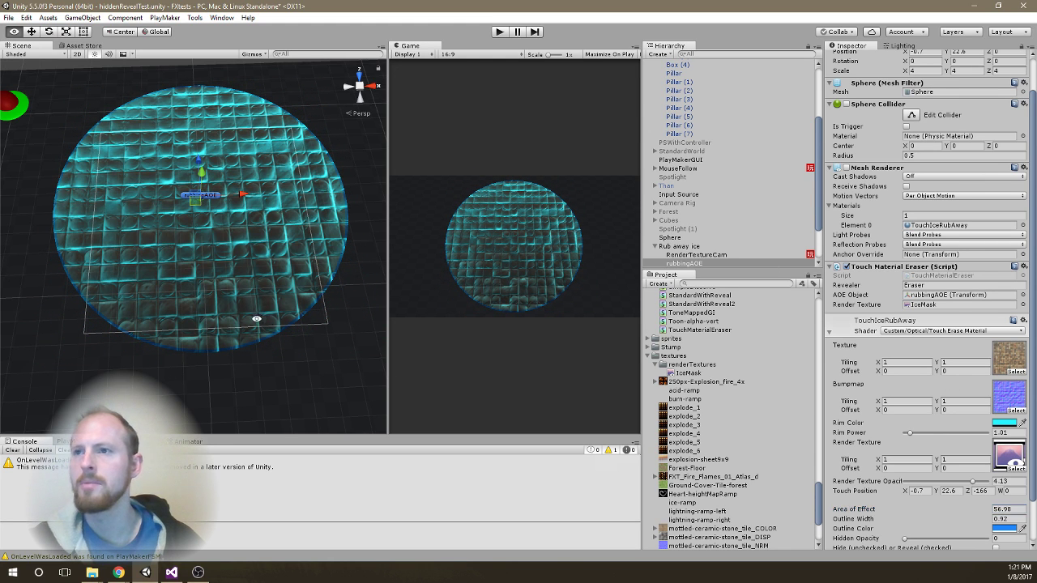
Enlarge the Game view and switch the TouchIceRubAway material to reveal by enabling Hide (unchecked) or Reveal (checked)
alt+drag(166, 235, 243, 238)
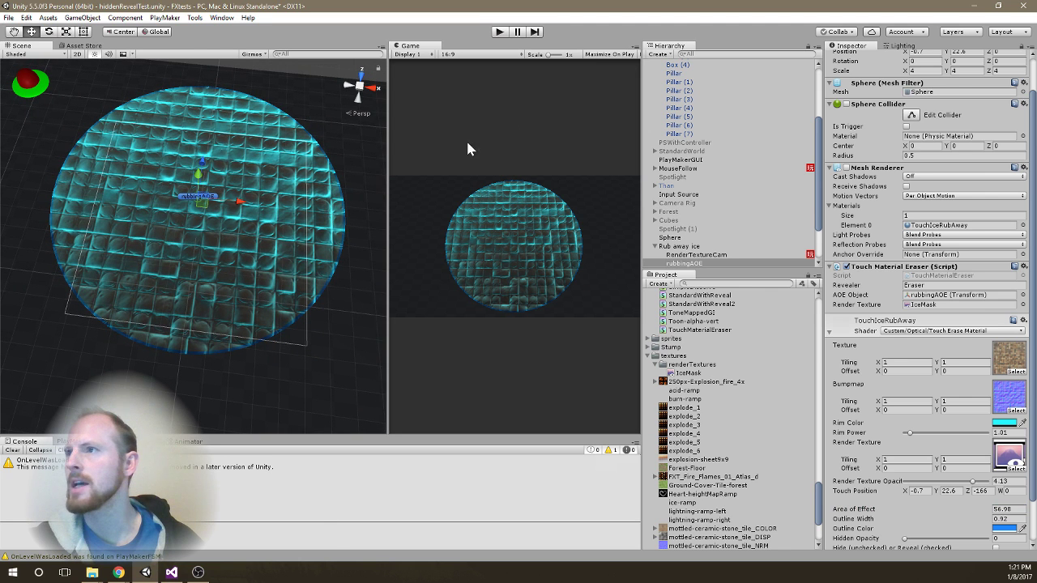
drag(389, 186, 173, 186)
scroll(941, 462, down, 3)
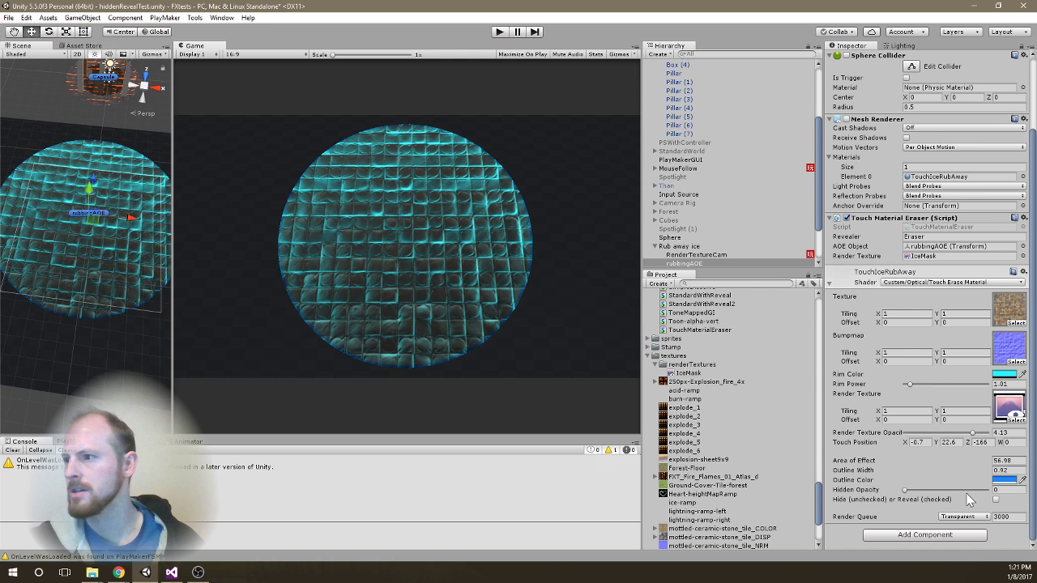
click(997, 499)
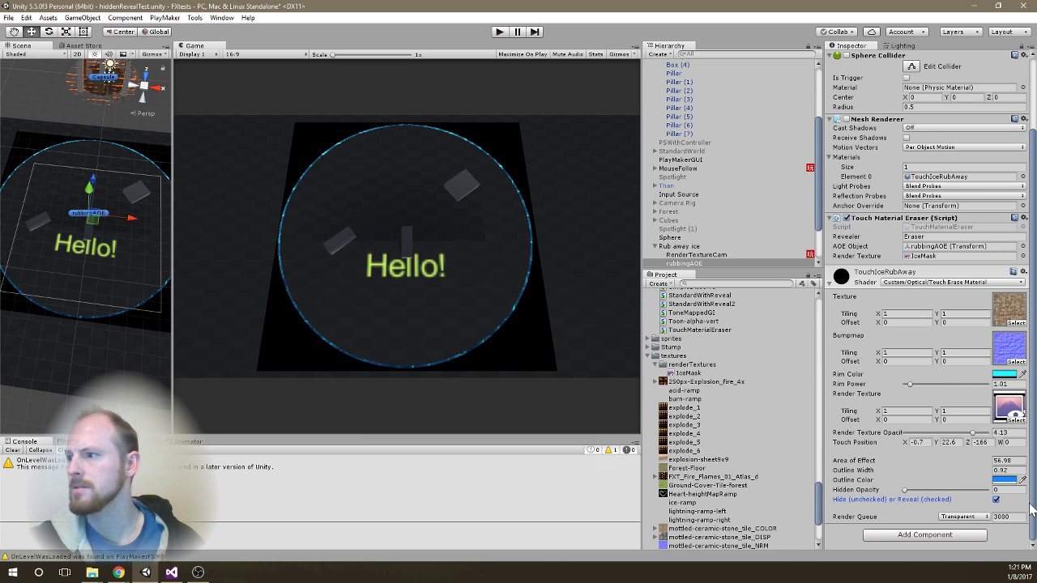
click(997, 499)
click(996, 499)
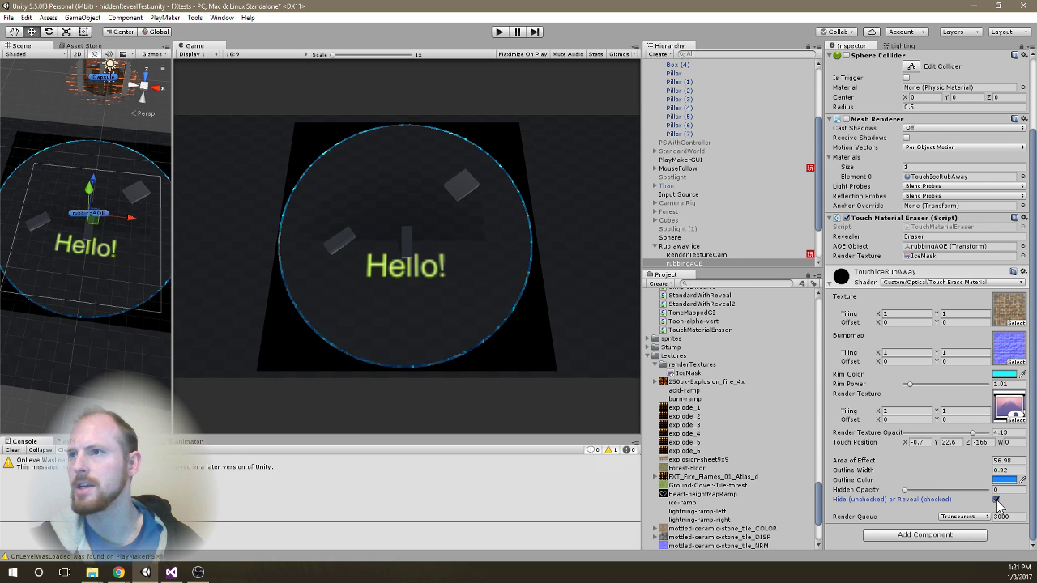
Test reveal mode in play, first in the docked Game view and again with Maximize On Play, painting ice over the hidden area
click(499, 31)
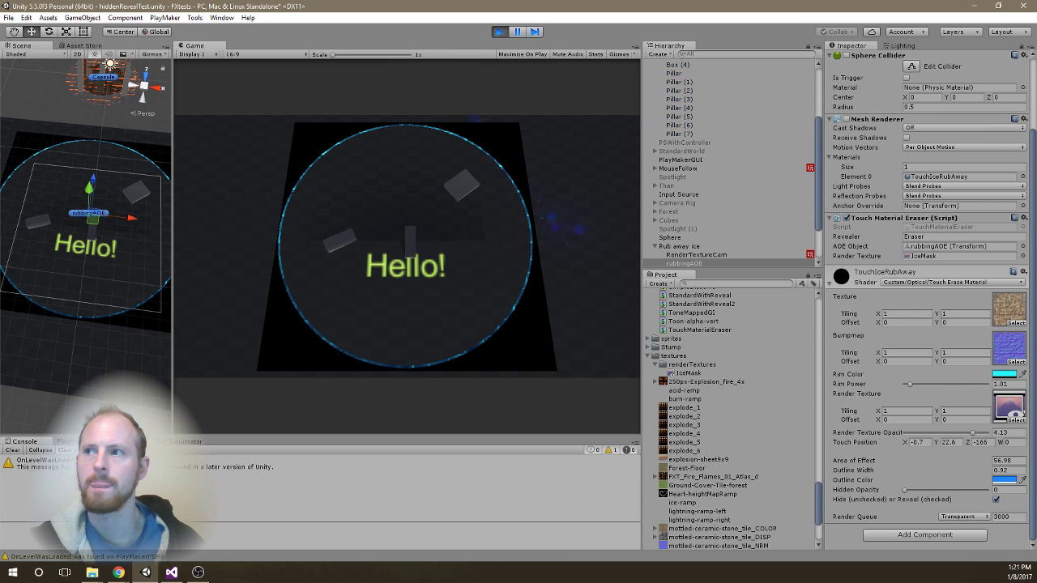
mouse_move(425, 278)
mouse_down()
mouse_move(387, 274)
mouse_move(369, 247)
mouse_move(391, 271)
mouse_move(421, 278)
mouse_move(475, 267)
mouse_move(482, 220)
mouse_move(439, 182)
mouse_move(264, 223)
mouse_move(278, 328)
mouse_move(457, 328)
mouse_move(513, 79)
mouse_up()
key(ctrl+p)
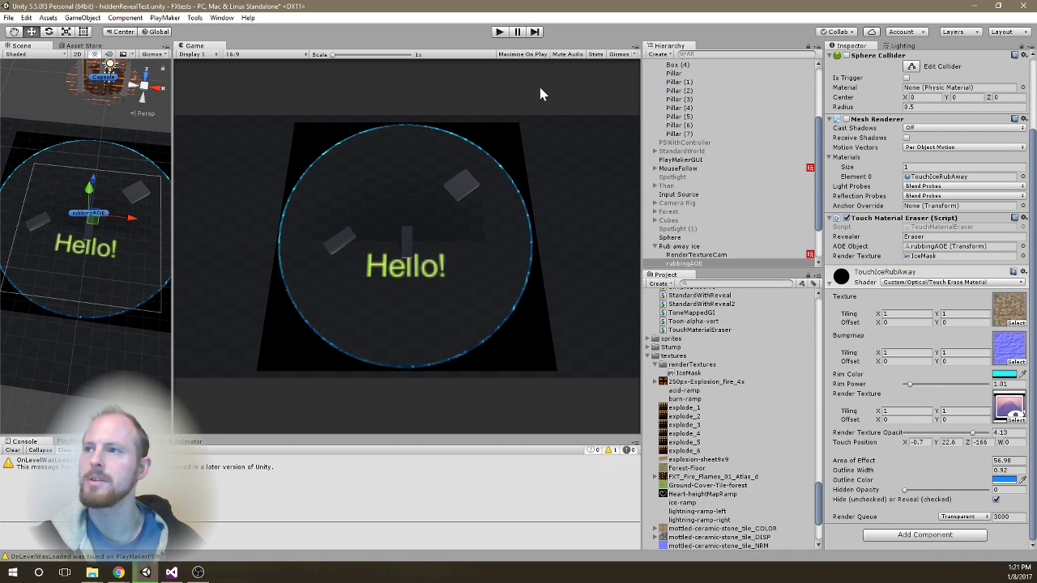
click(498, 34)
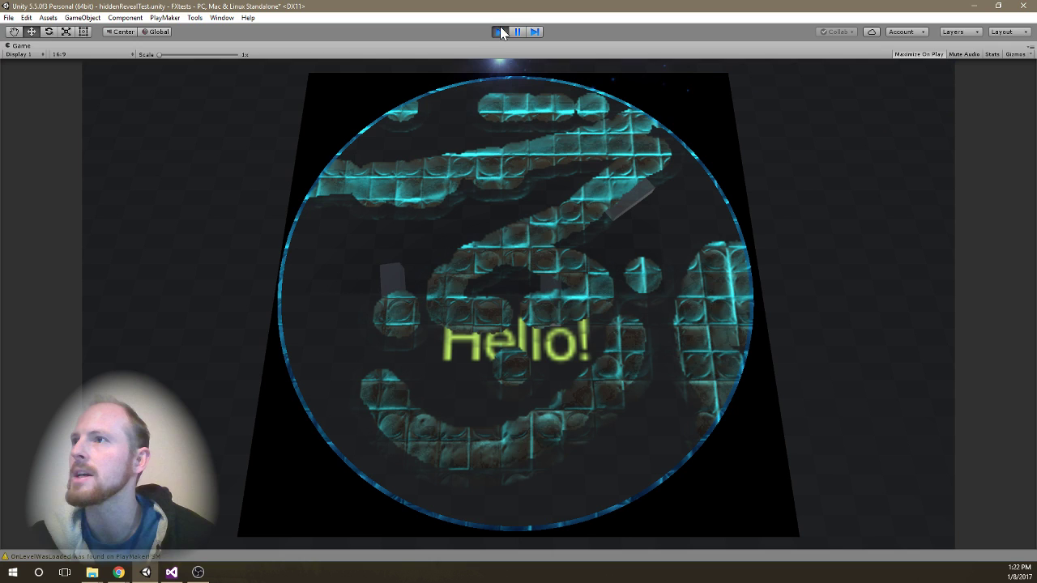
key(ctrl+p)
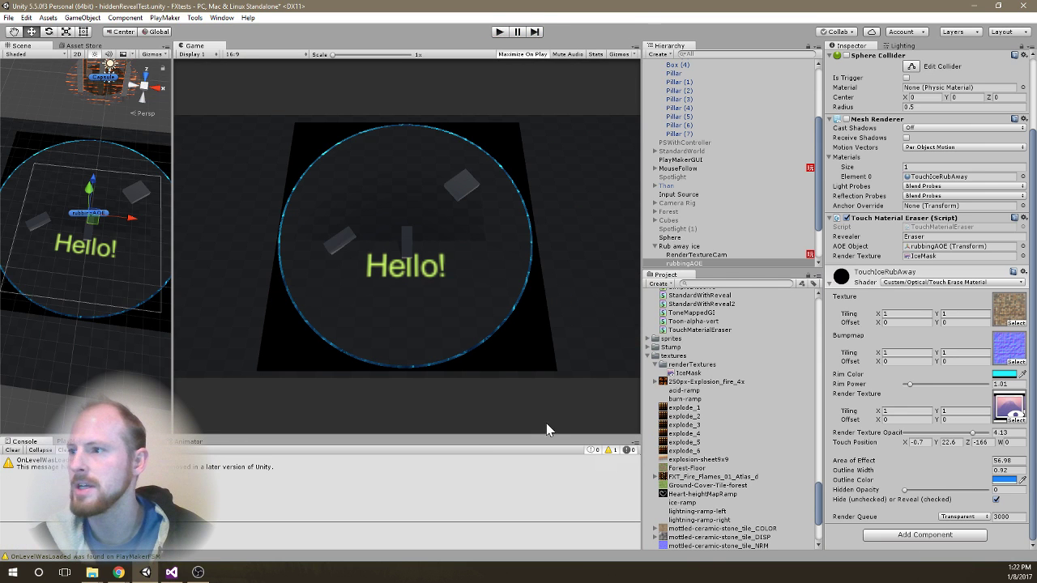
Switch the TouchIceRubAway material back to hide mode and widen the Scene view to nearly half of the shared area
click(996, 500)
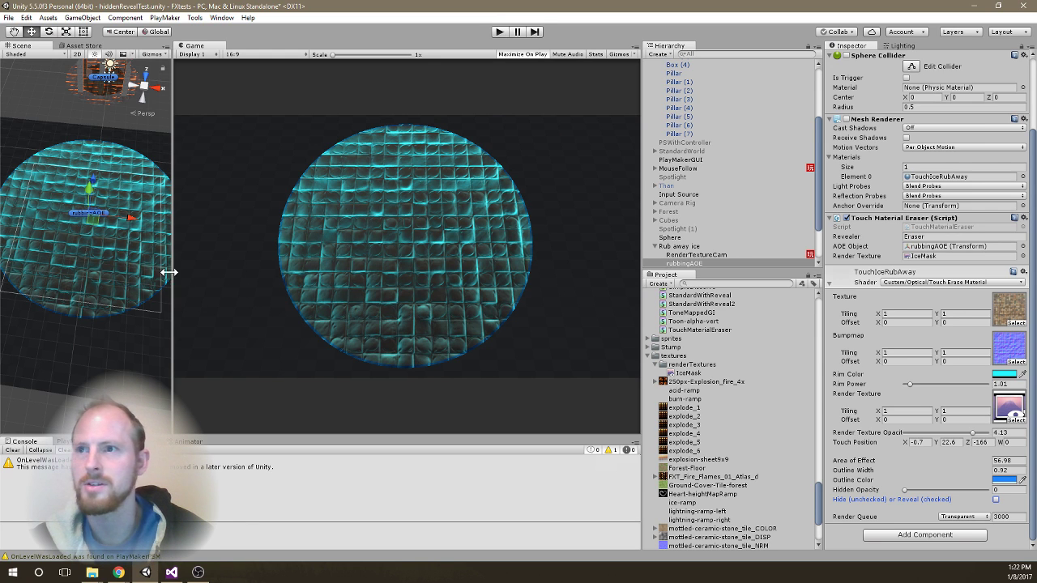
drag(172, 274, 278, 275)
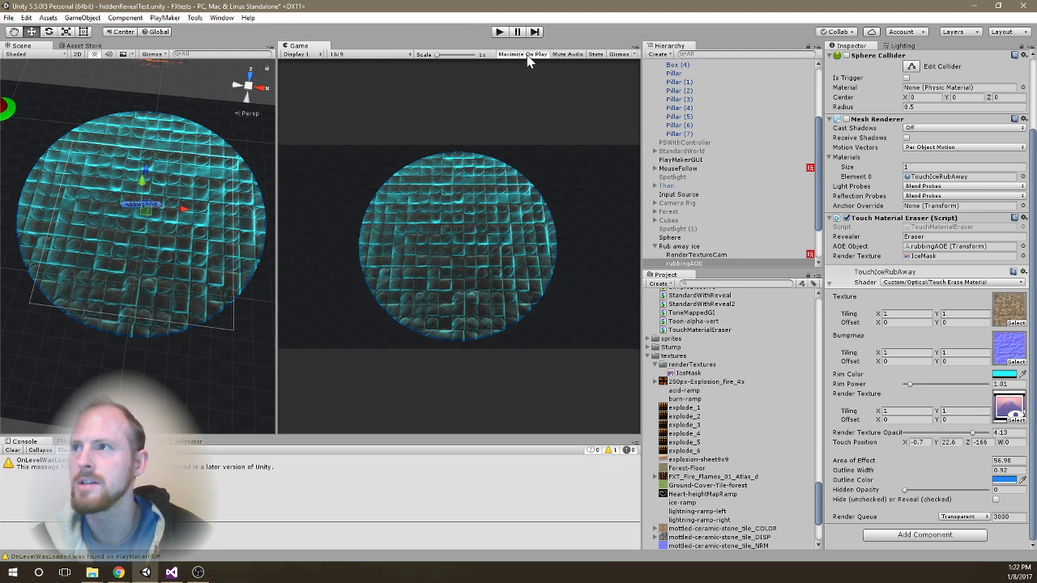
drag(276, 202, 300, 197)
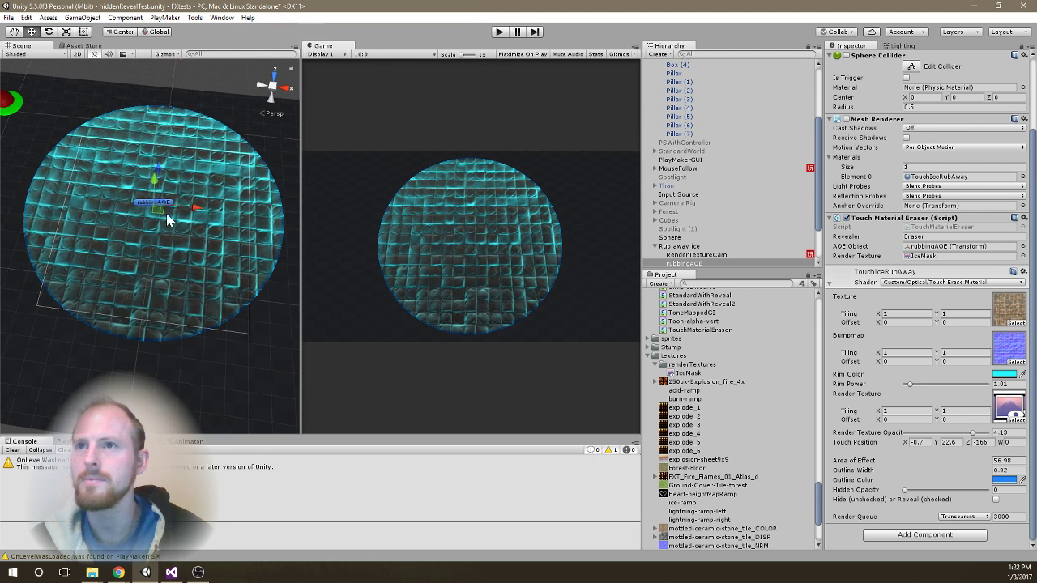
Select RenderTextureCam above the ice plane and set its orthographic Size to 58
scroll(167, 213, down, 4)
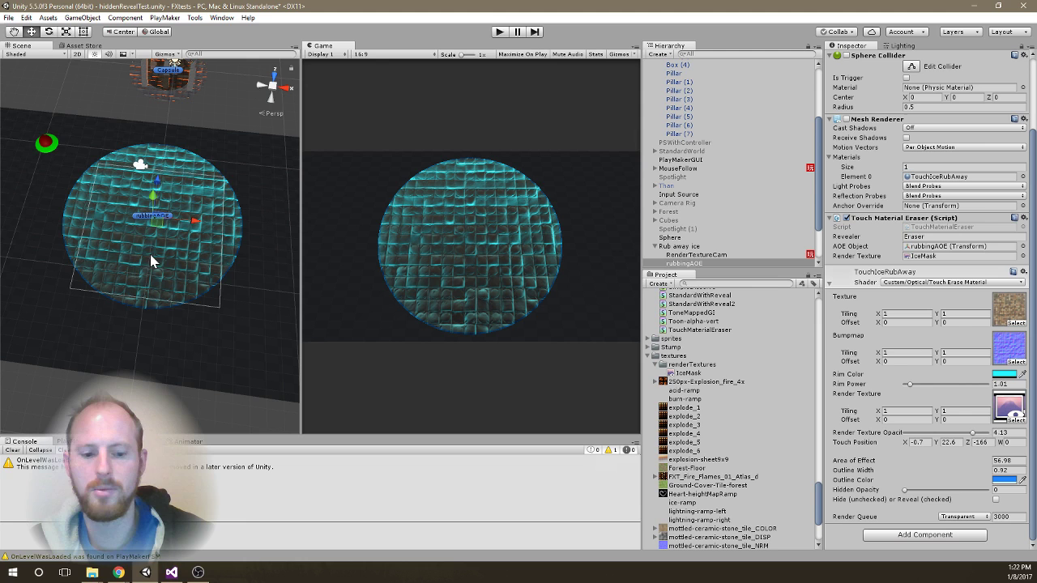
alt+drag(137, 258, 164, 209)
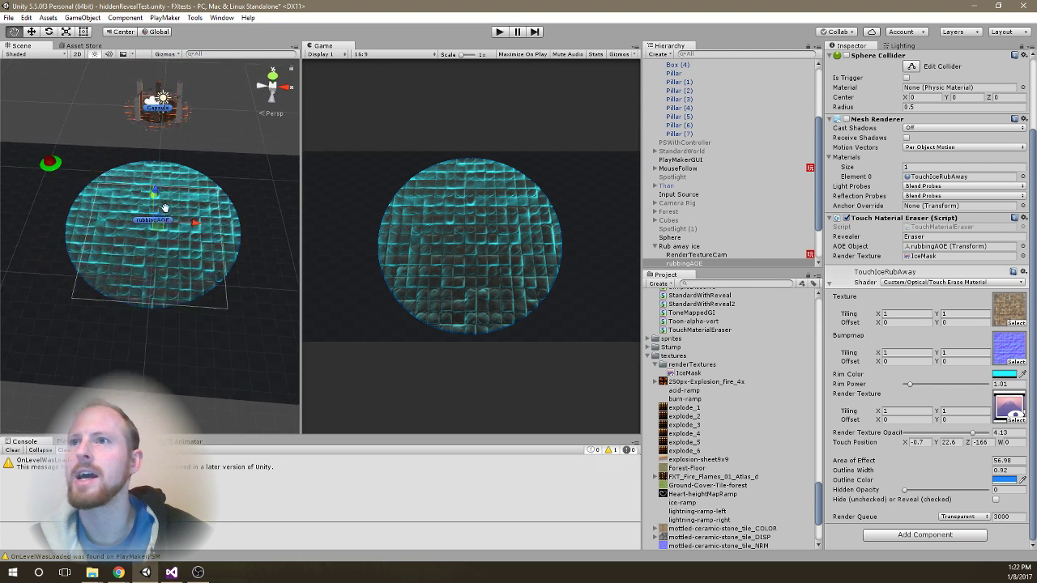
middle_drag(164, 209, 154, 184)
alt+drag(150, 224, 119, 217)
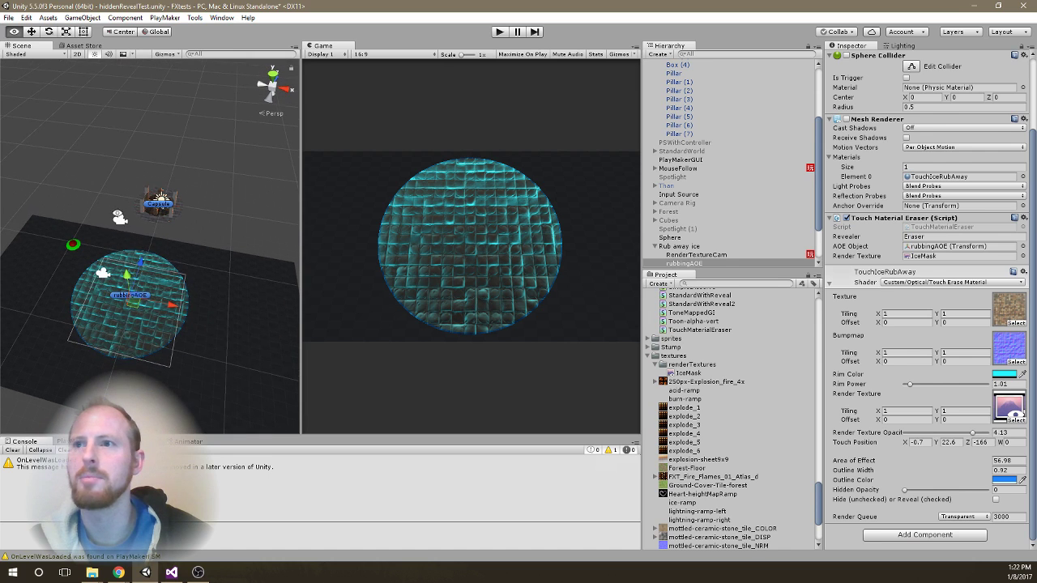
click(121, 222)
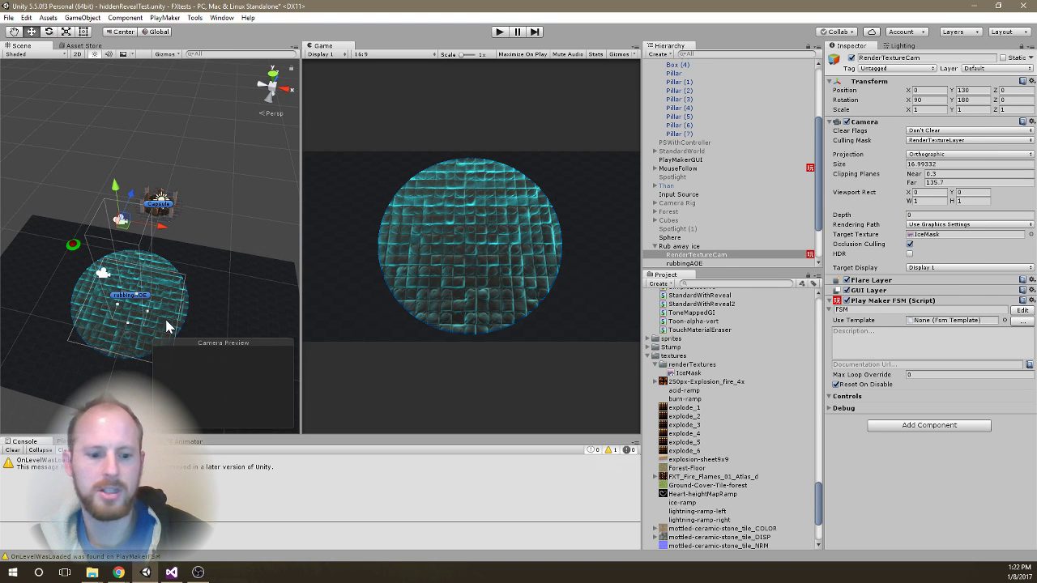
drag(166, 324, 274, 416)
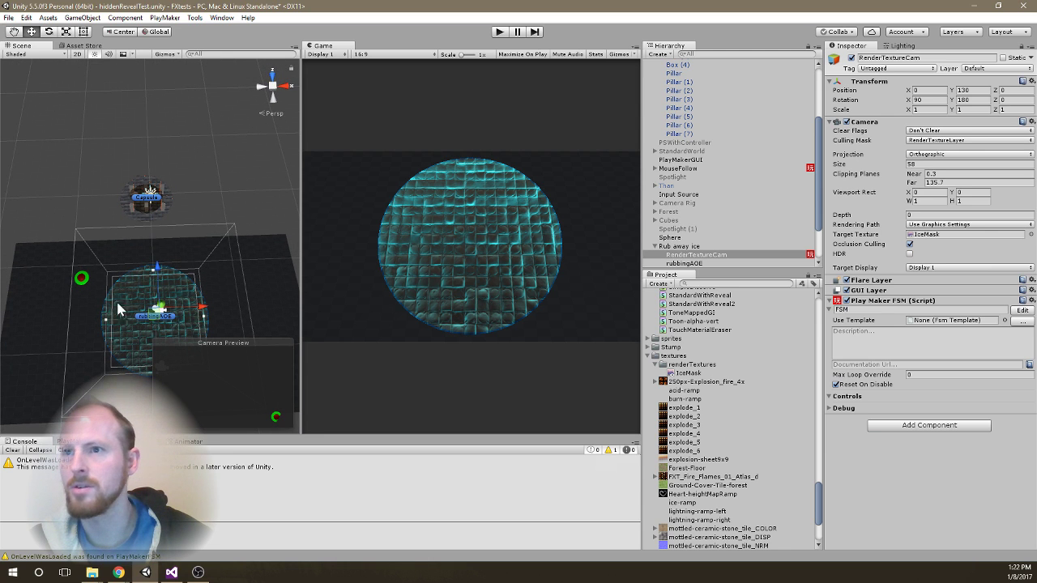
Select the DrawingBall beside the ice disc and examine it together with the cameras above the plane
scroll(81, 269, up, 2)
click(69, 285)
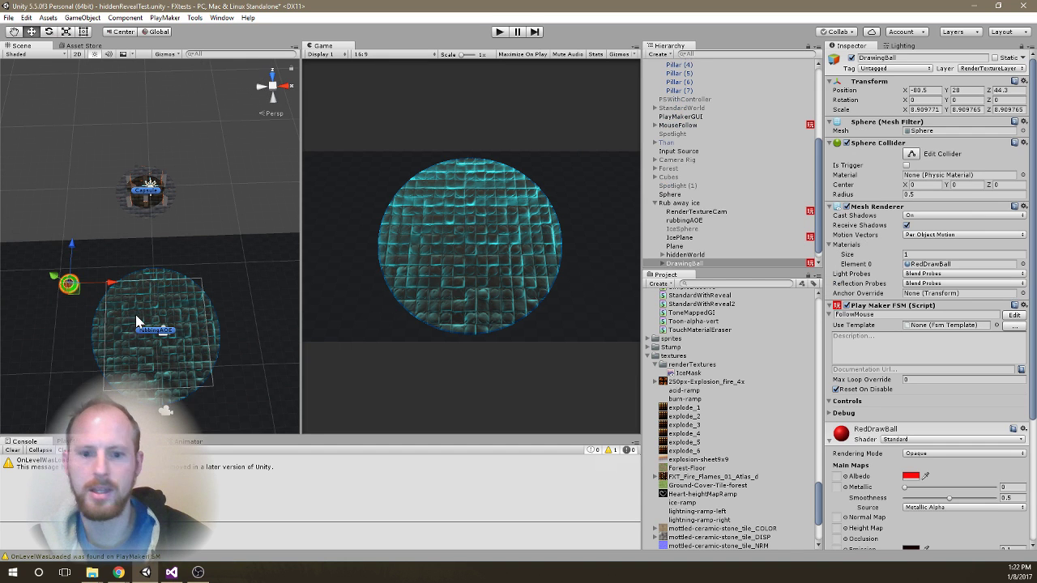
key(f)
alt+drag(192, 343, 184, 186)
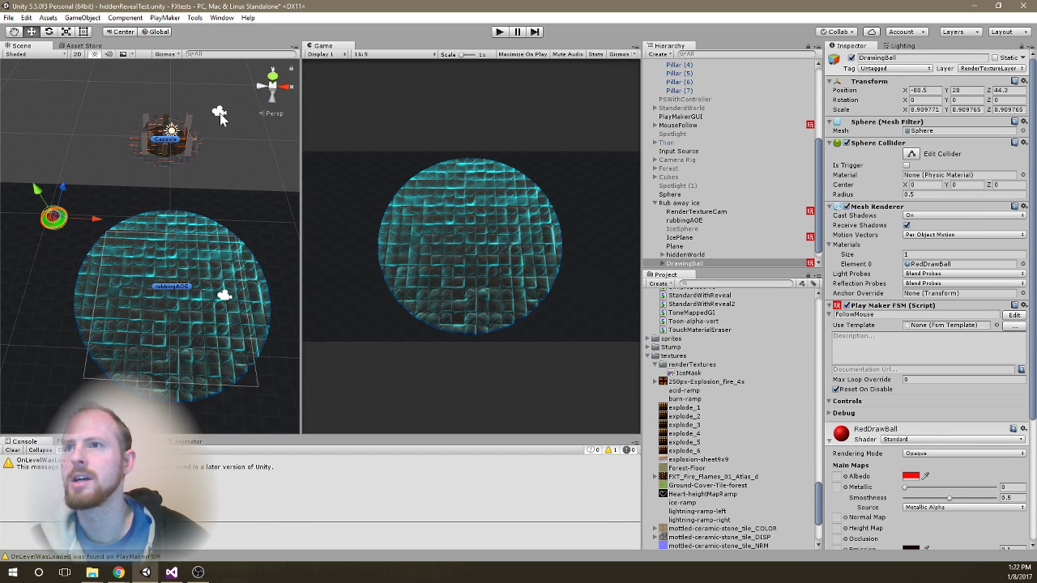
Select RenderTextureCam and play the scene to watch its camera preview while rubbing away the ice
click(219, 115)
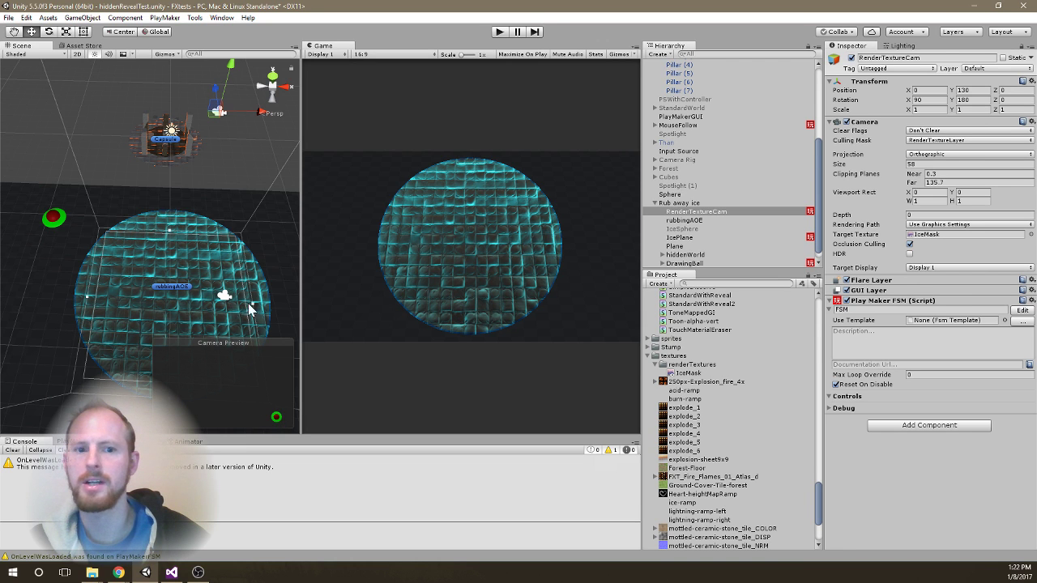
click(498, 32)
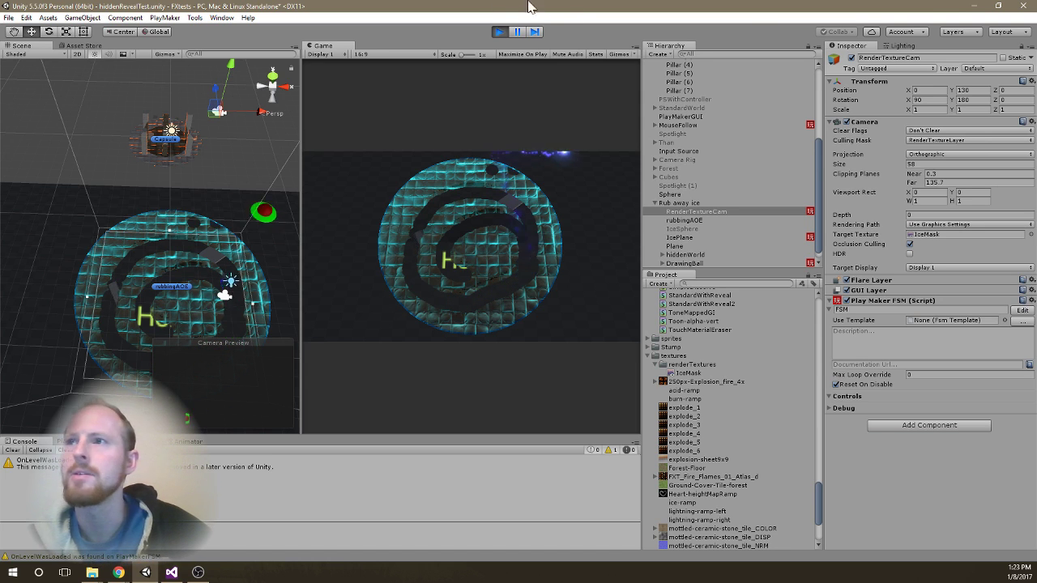
Stop the scene and inspect the IceMask render texture in the renderTextures folder with its preview area enlarged
click(498, 32)
scroll(734, 463, down, 4)
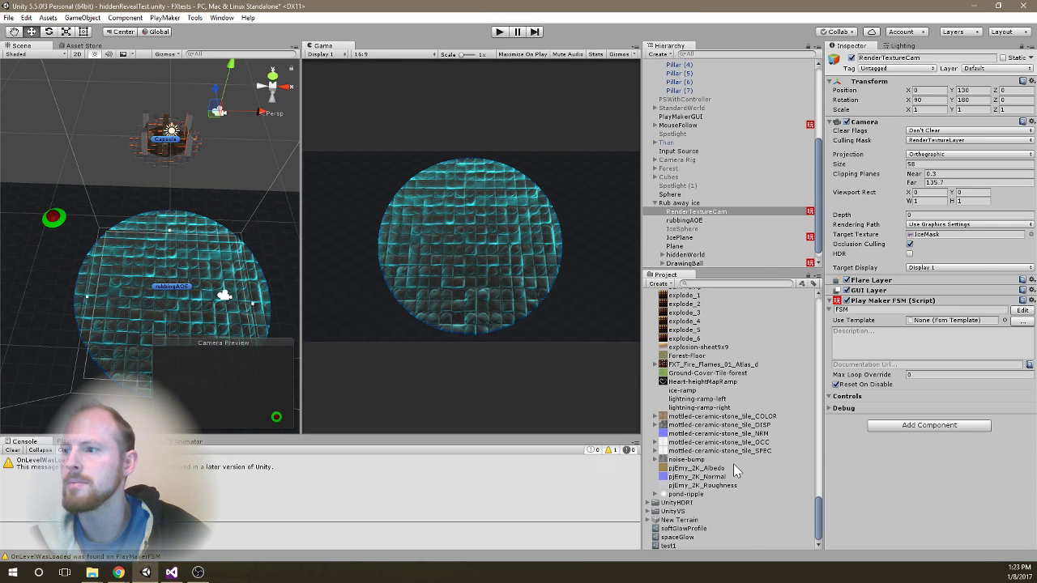
scroll(701, 397, up, 3)
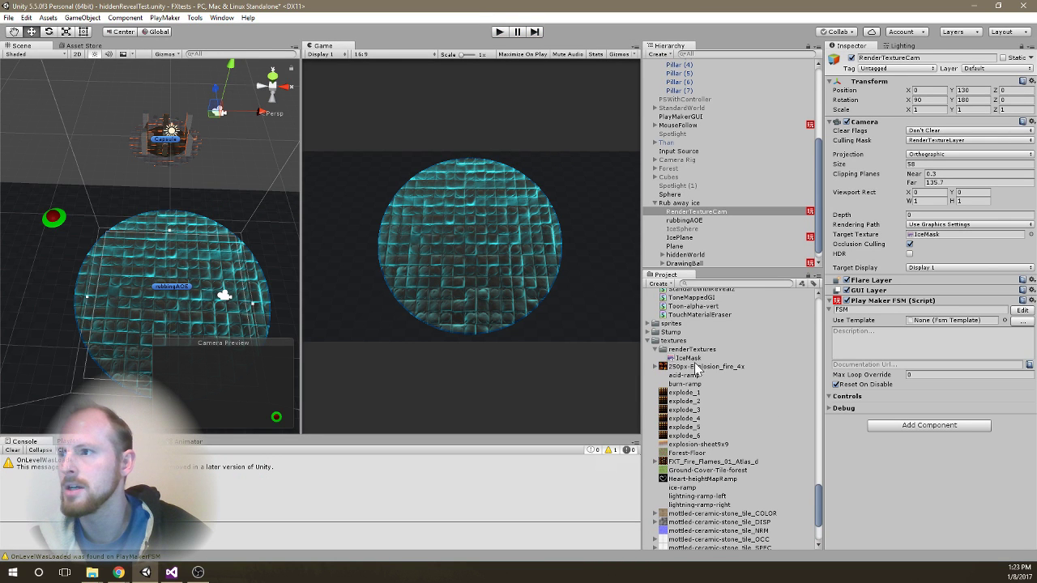
click(689, 358)
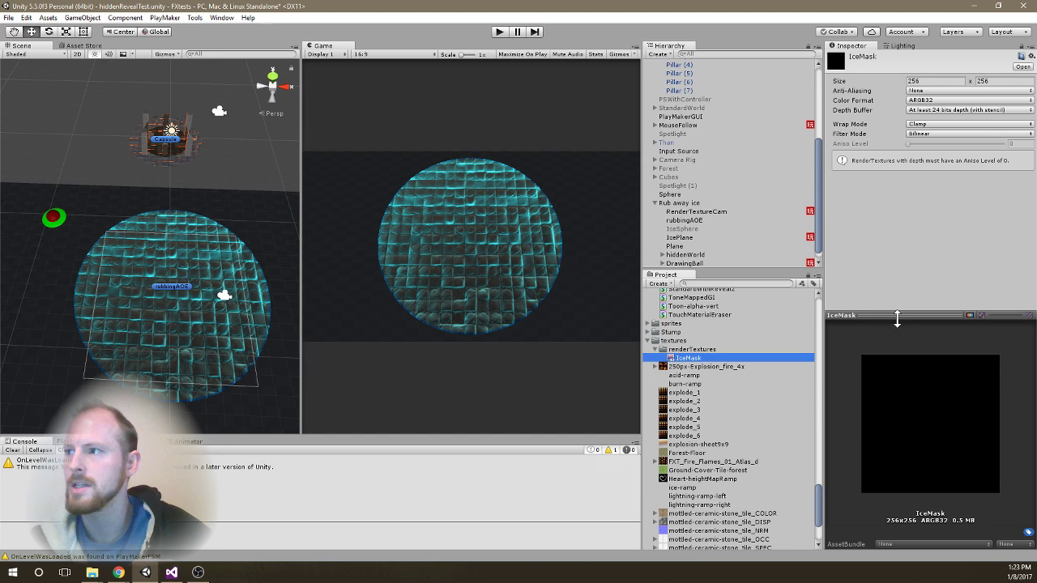
drag(896, 316, 896, 292)
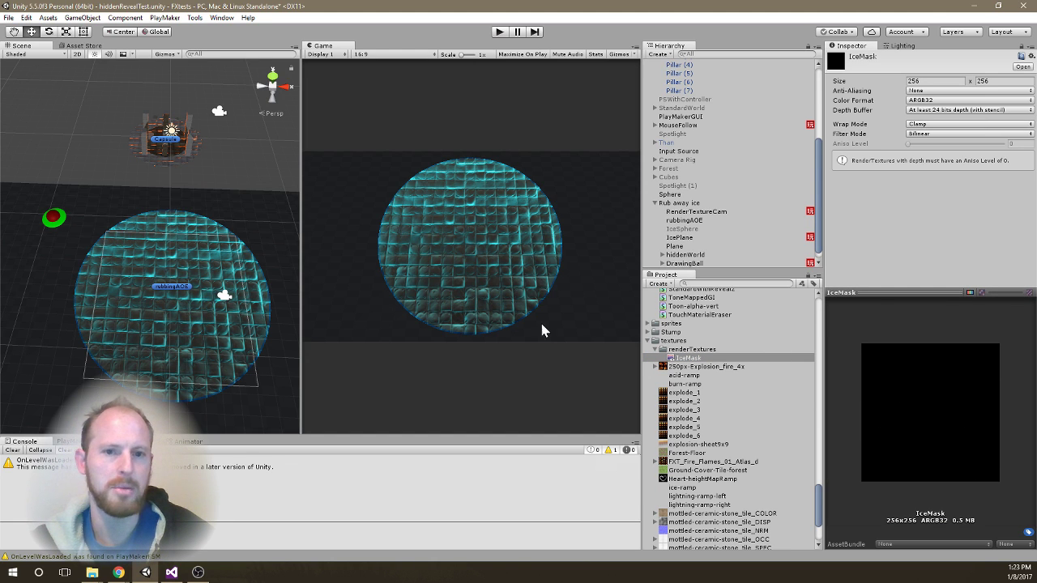
Lock the Inspector on IceMask and move DrawingBall in a winding path across the ice disc to paint the mask
click(53, 220)
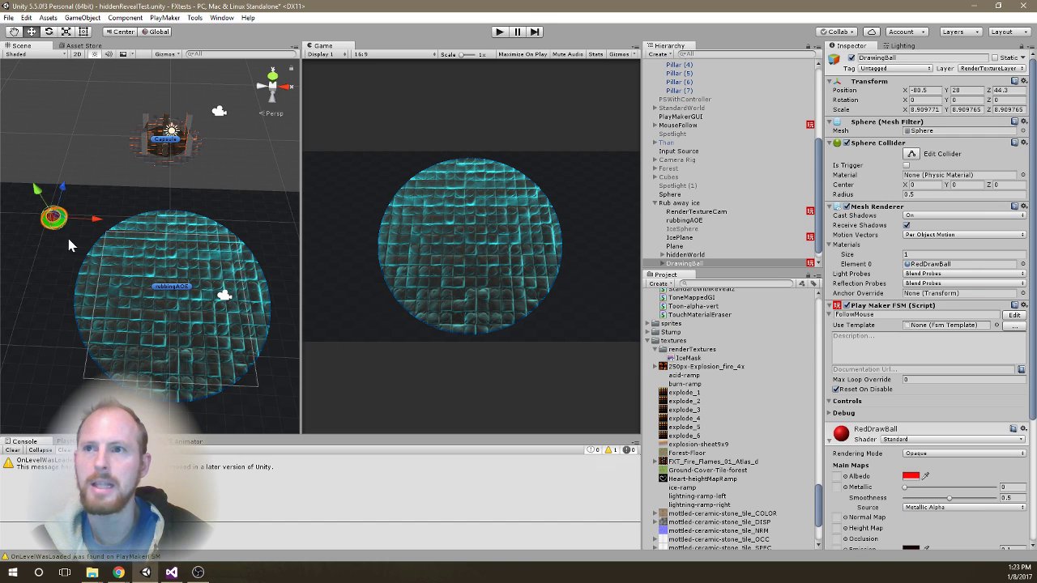
drag(64, 231, 65, 232)
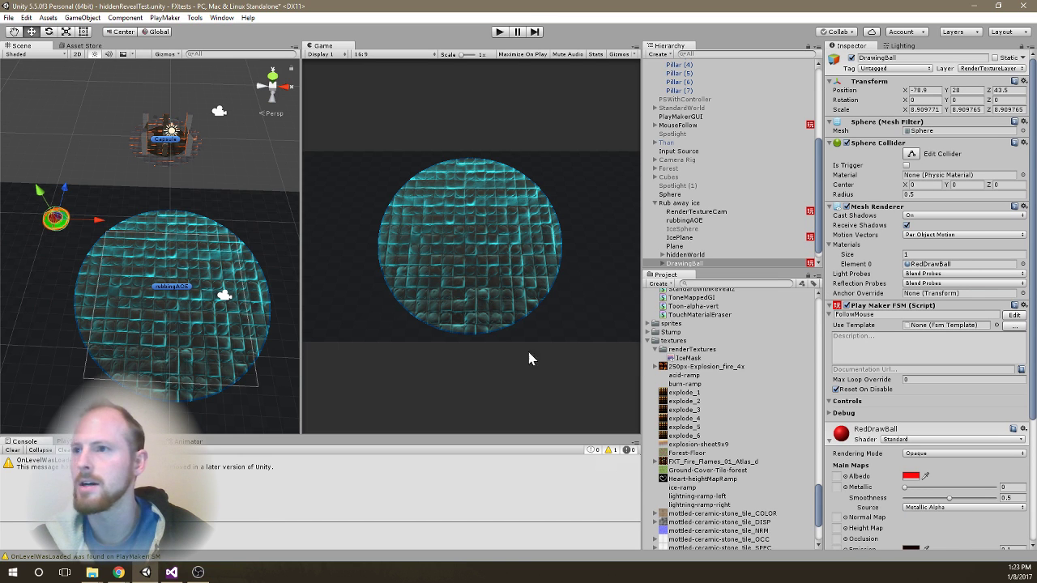
click(688, 358)
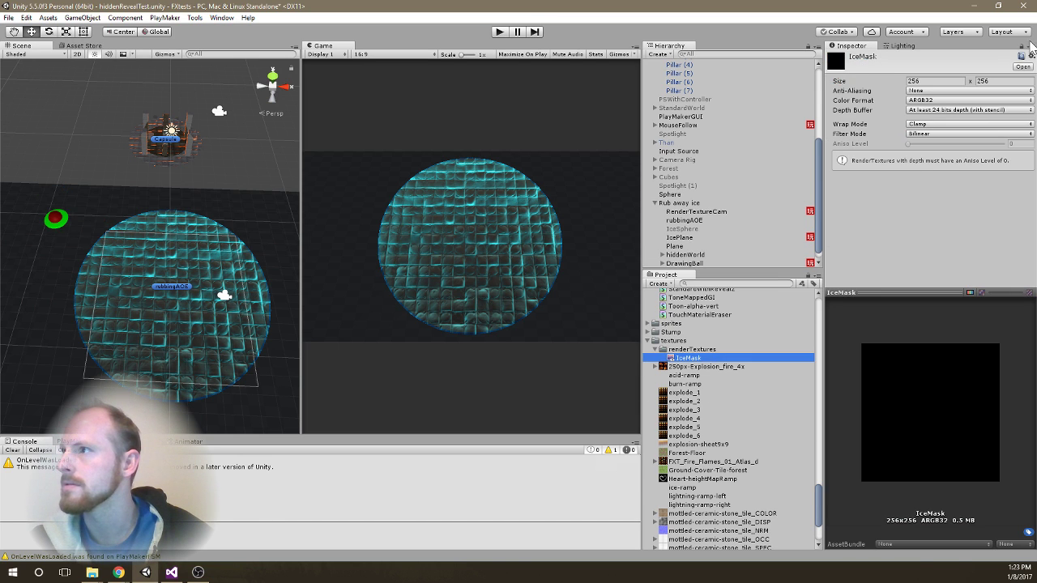
click(1022, 47)
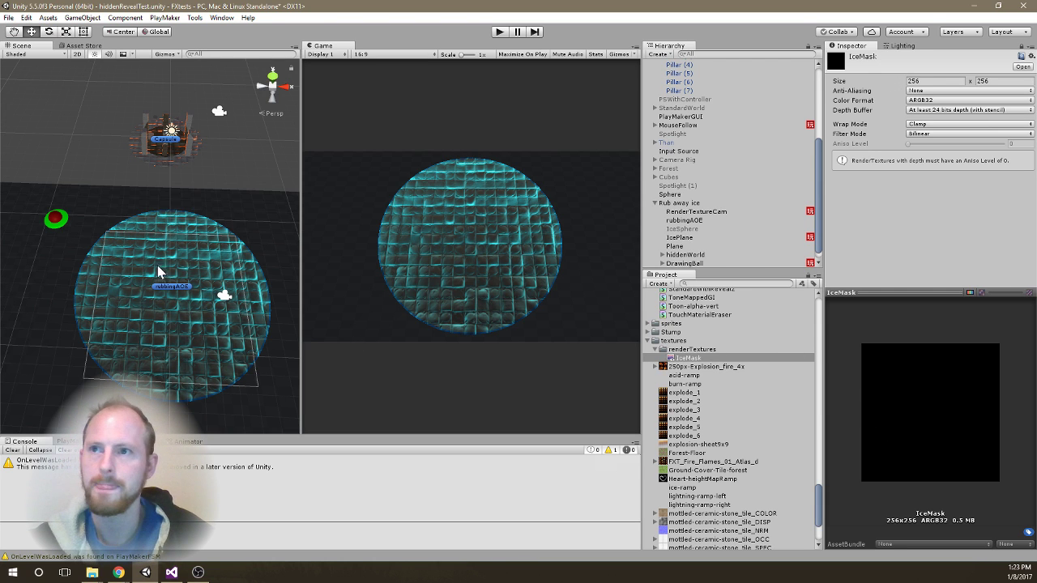
click(61, 227)
mouse_move(65, 231)
mouse_down()
mouse_move(168, 309)
mouse_move(200, 307)
mouse_move(224, 277)
mouse_move(216, 261)
mouse_move(178, 245)
mouse_move(230, 247)
mouse_move(260, 304)
mouse_move(257, 323)
mouse_move(213, 341)
mouse_up()
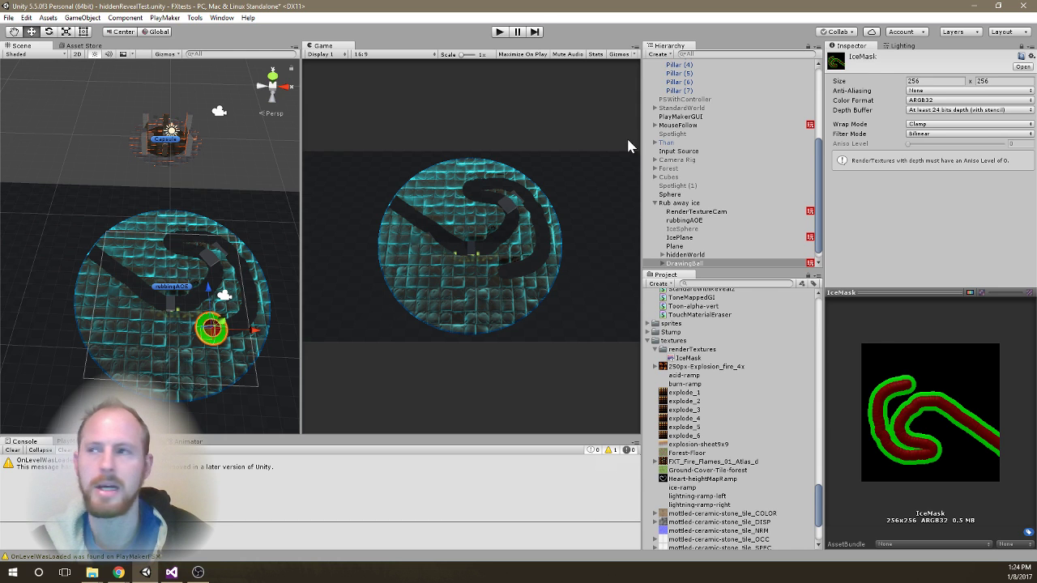
Play the scene with the Game view maximized, rub away parts of the ice, and stop it
click(498, 32)
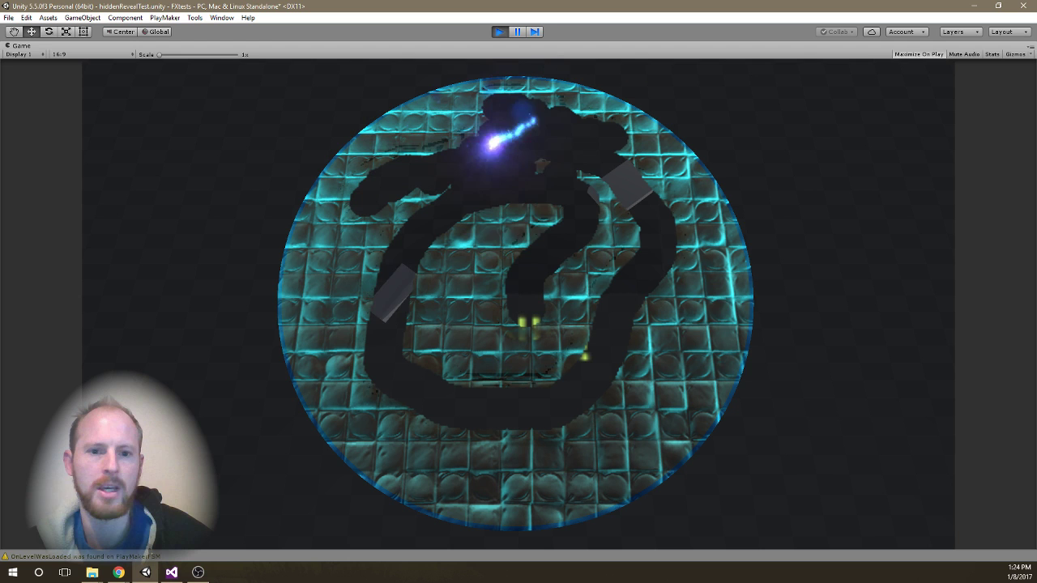
click(499, 33)
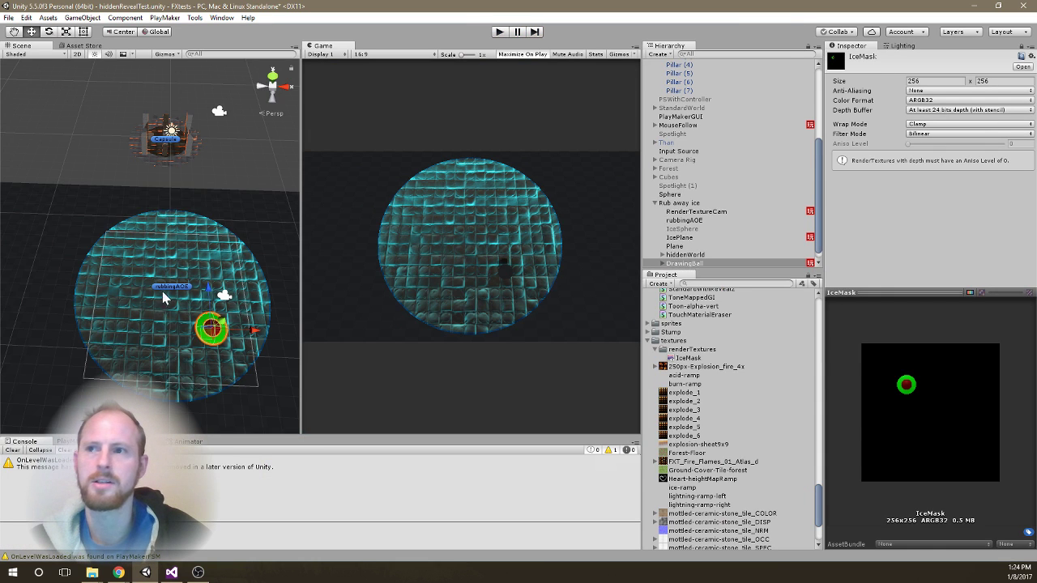
Unlock the Inspector, select IcePlane, and examine the Texture assigned to its TouchIceRubAway material
click(177, 250)
click(202, 227)
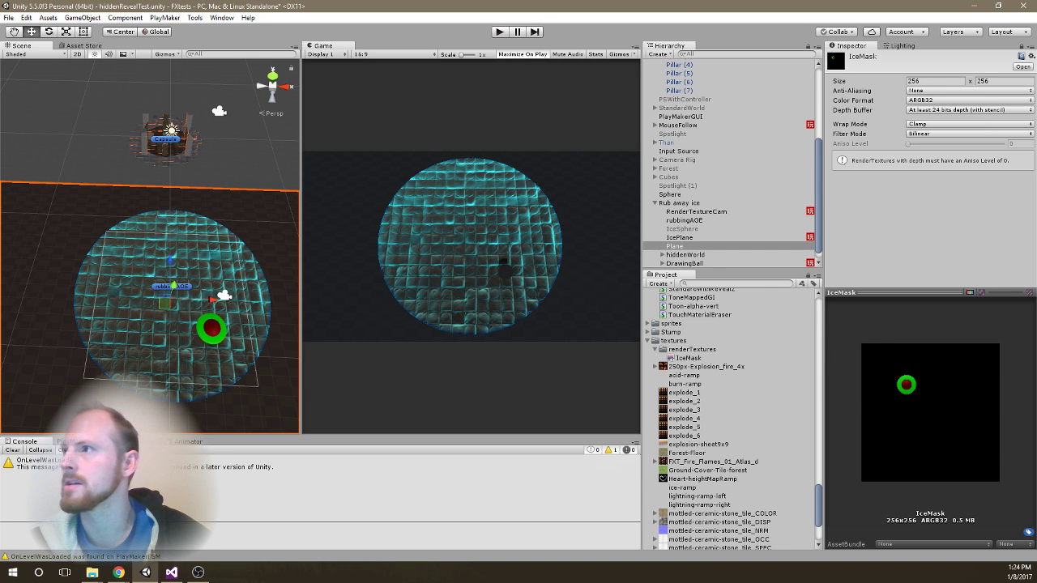
click(1023, 47)
click(177, 227)
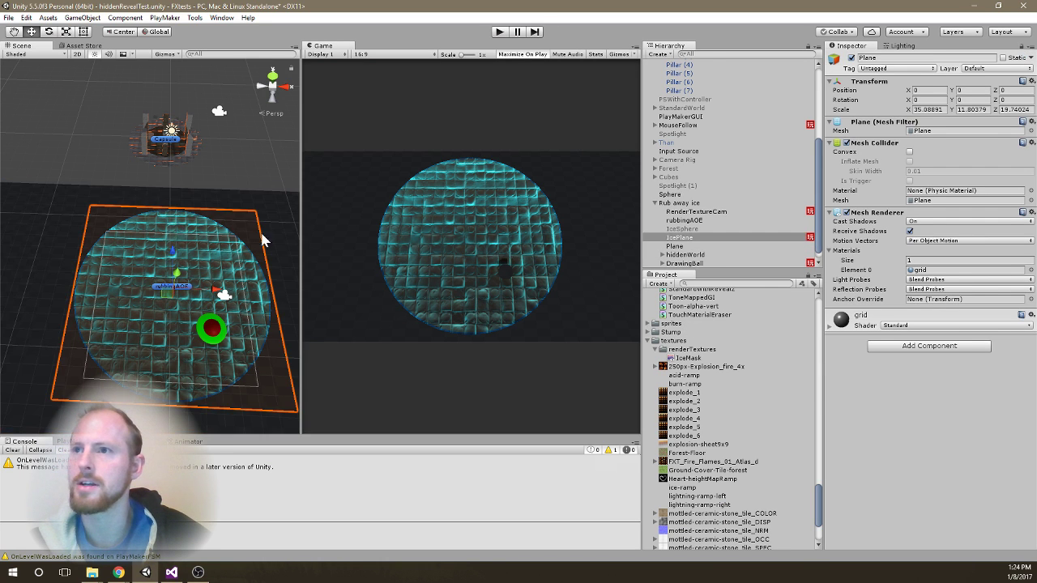
scroll(1002, 311, down, 5)
click(1002, 311)
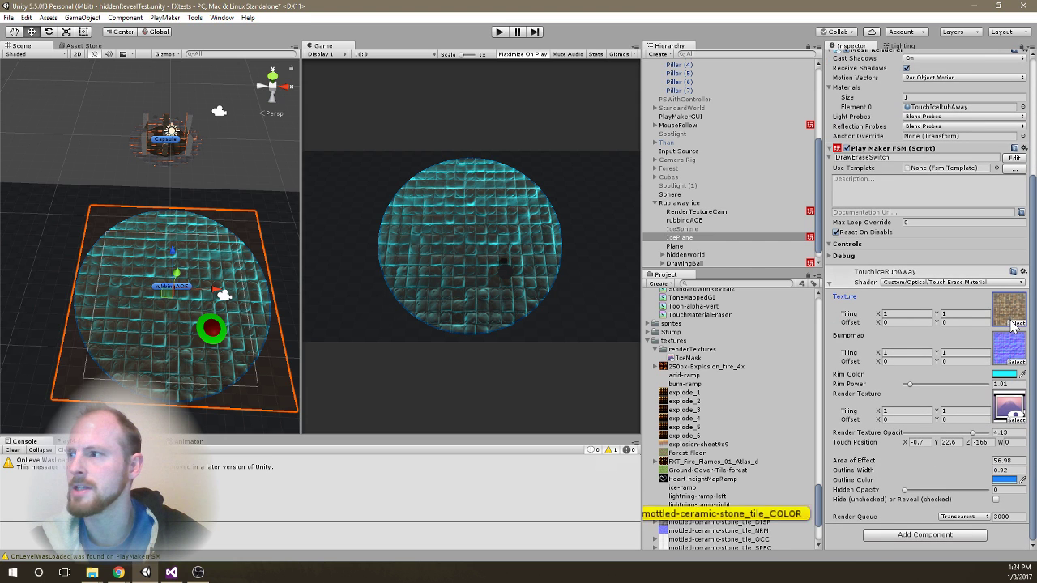
click(1016, 323)
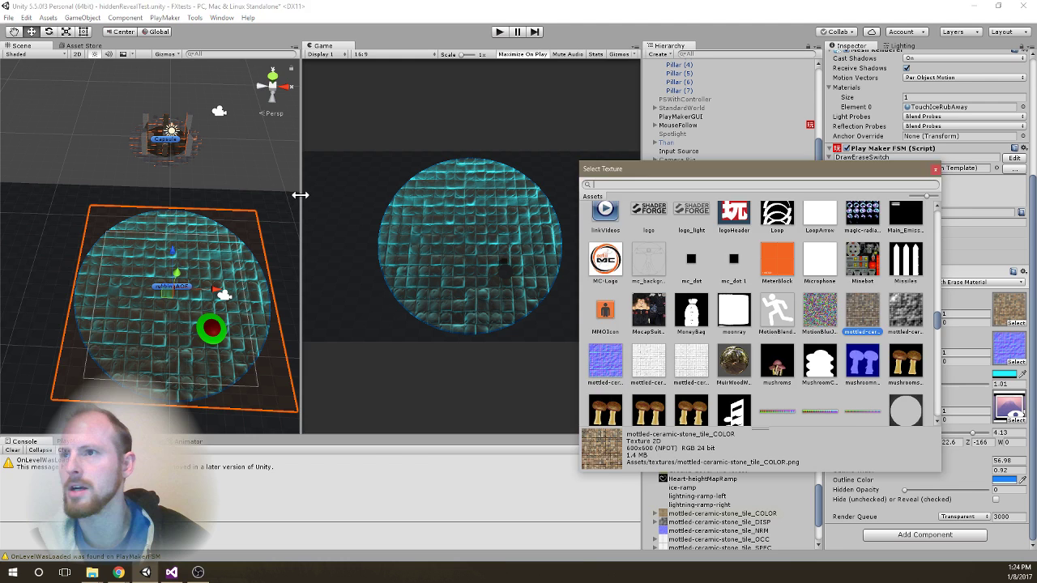
key(Escape)
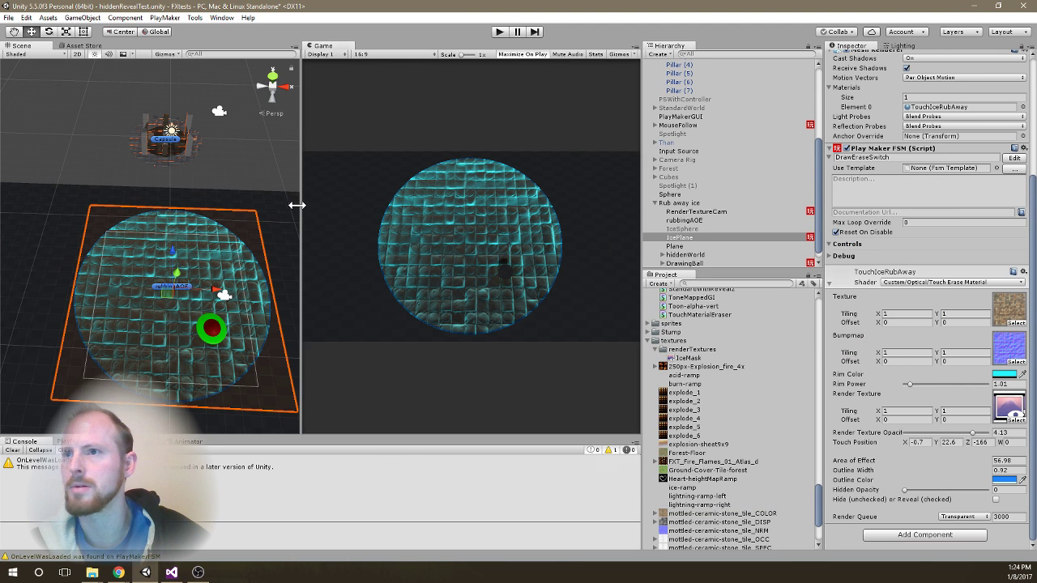
Narrow the Scene view and try MotionBlurJitter and mushroomstex3 as the ice material's Texture, restoring mottled-ceramic-stone_tile_COLOR
drag(296, 205, 209, 207)
click(1005, 310)
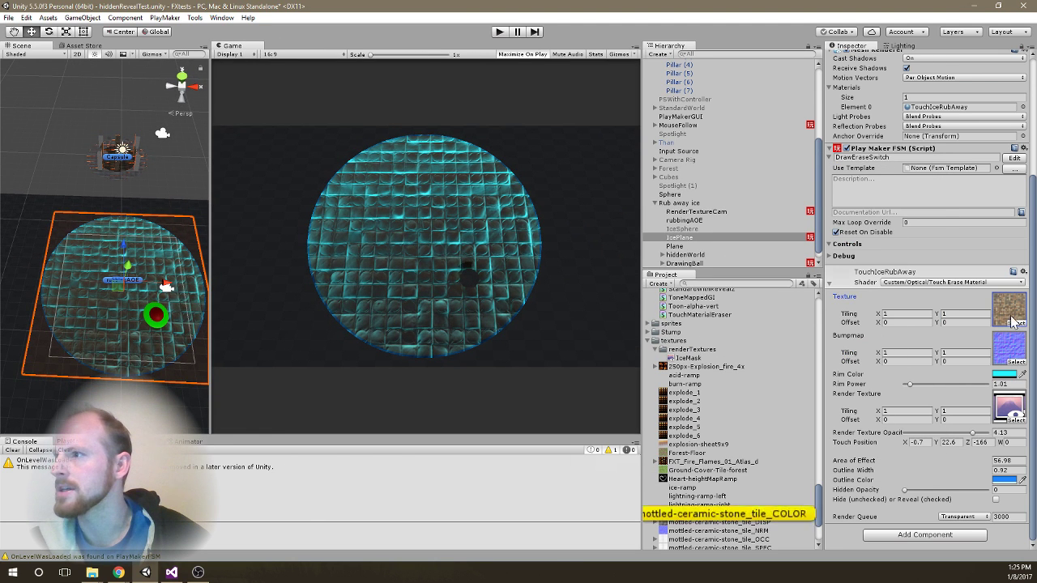
click(1016, 323)
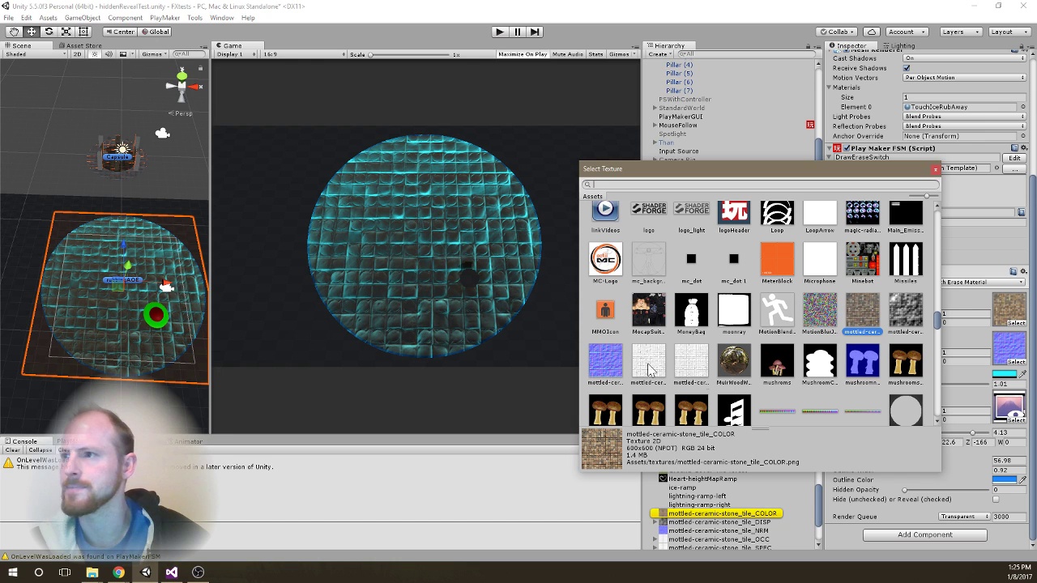
click(820, 313)
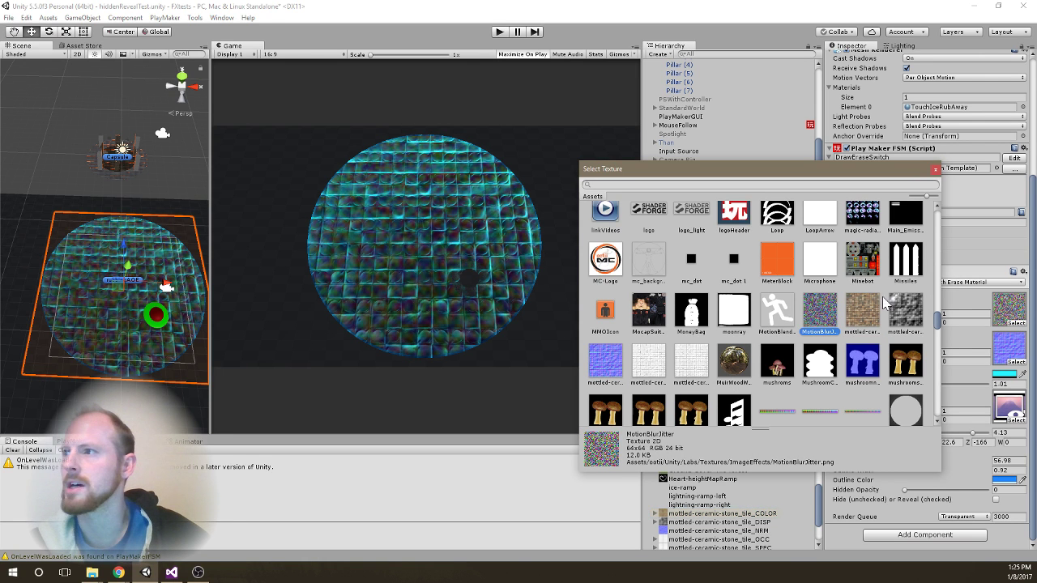
click(648, 412)
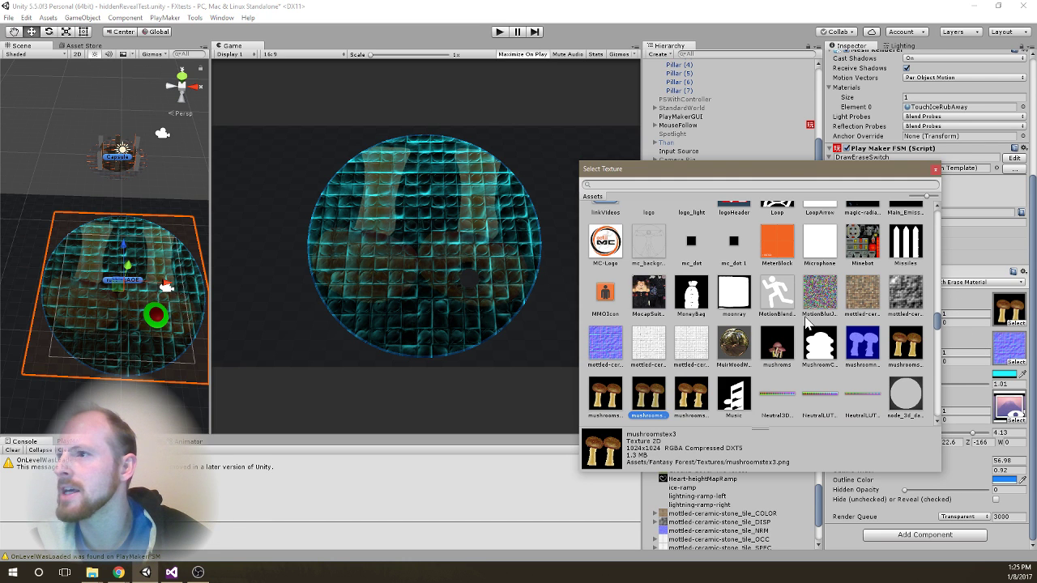
click(869, 311)
Try noise-bump, NoiseAndGrain and mushroomnormal2 as the ice material's Bumpmap, restoring mottled-ceramic-stone_tile_NRM
click(1012, 362)
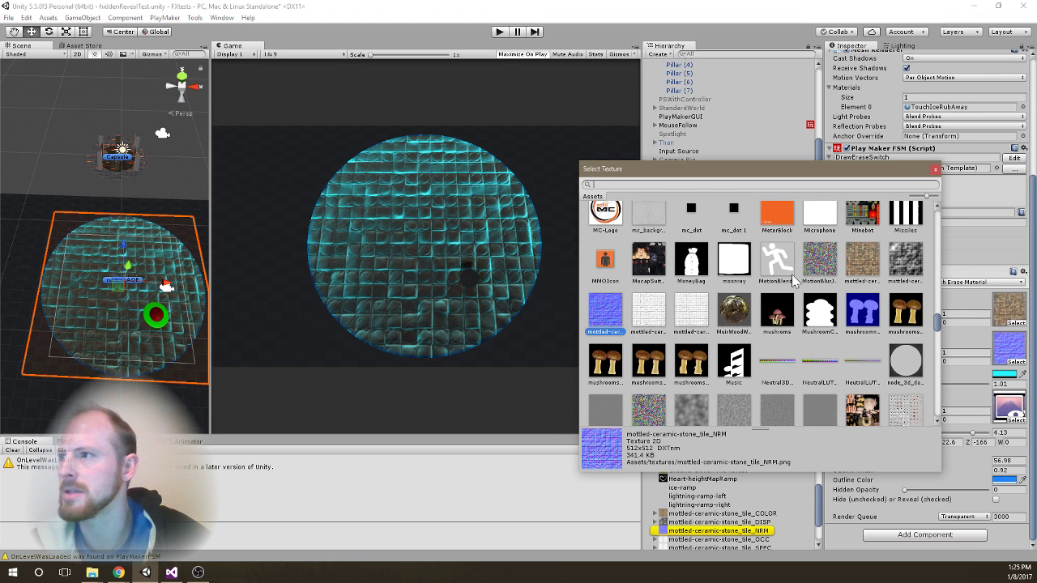
click(687, 411)
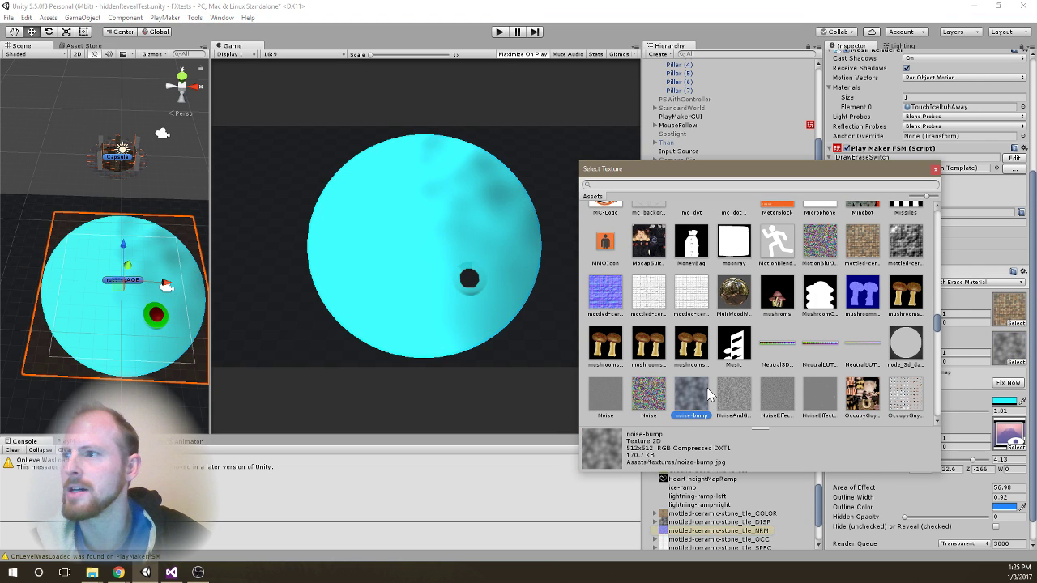
click(737, 395)
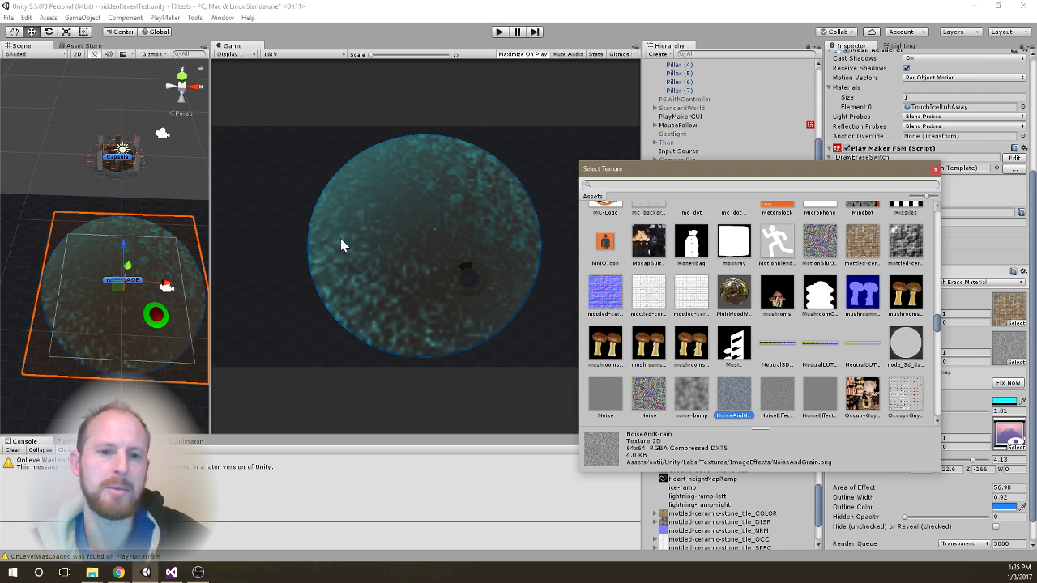
click(609, 293)
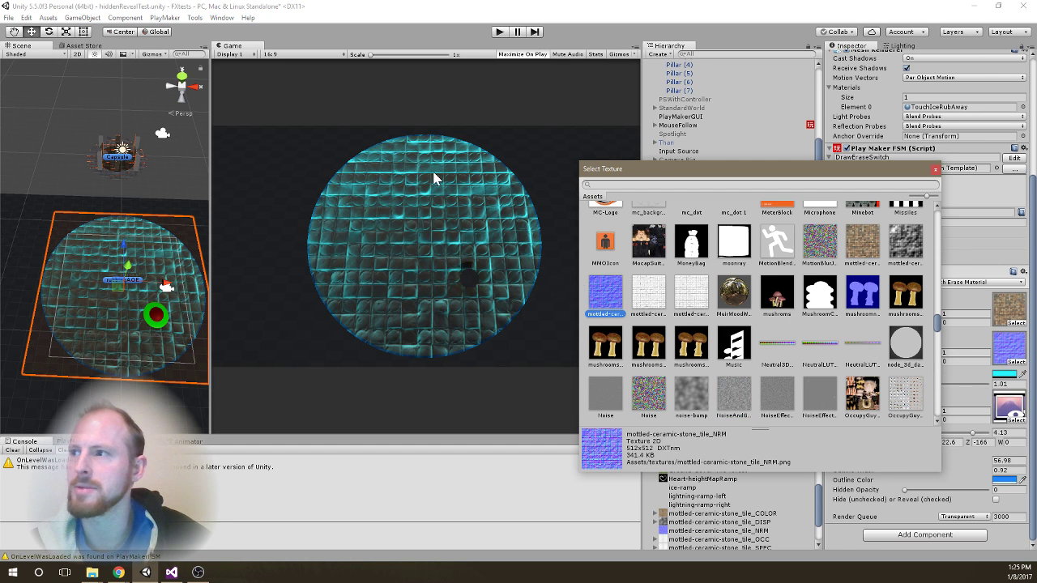
click(871, 294)
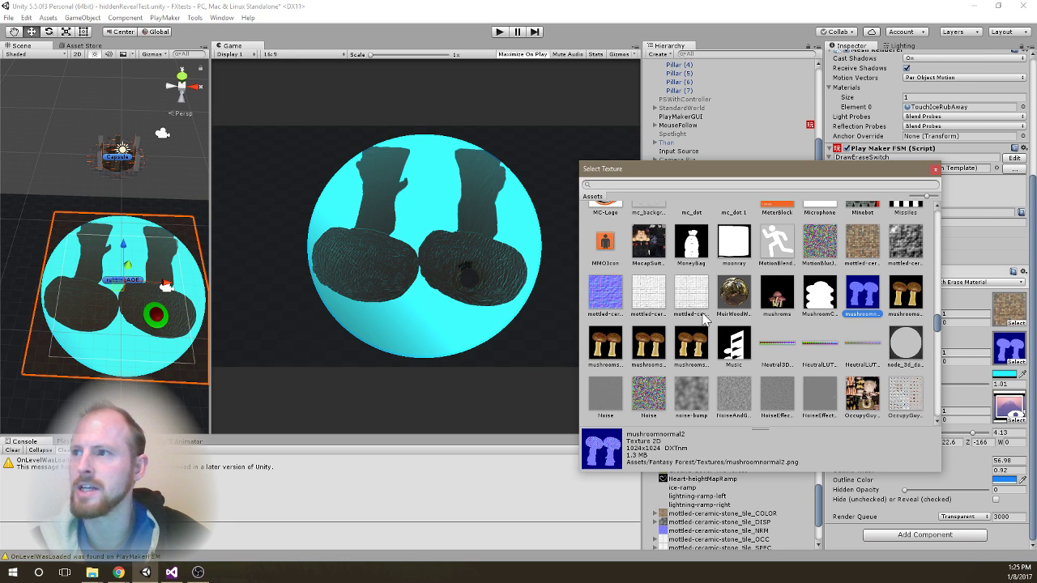
click(613, 302)
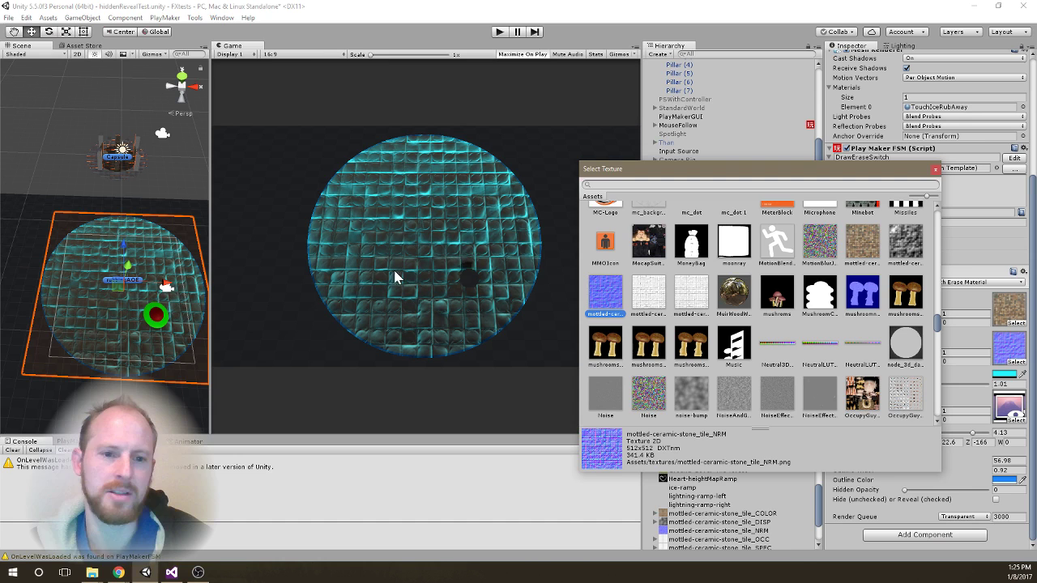
click(934, 169)
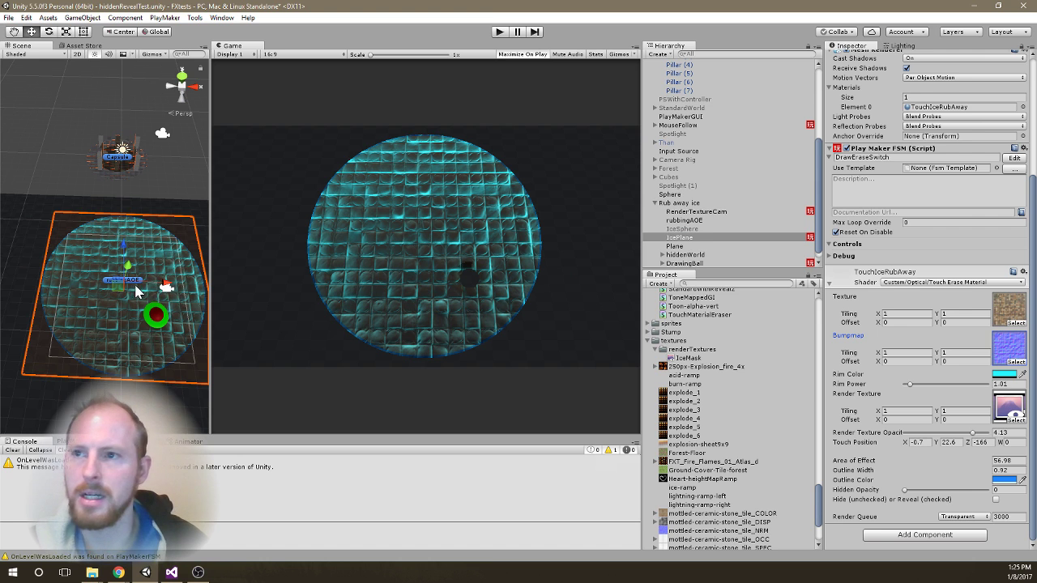
Widen the Scene view and set the ice material's Rim Color to turquoise, hex 27FFE400
alt+drag(136, 292, 106, 234)
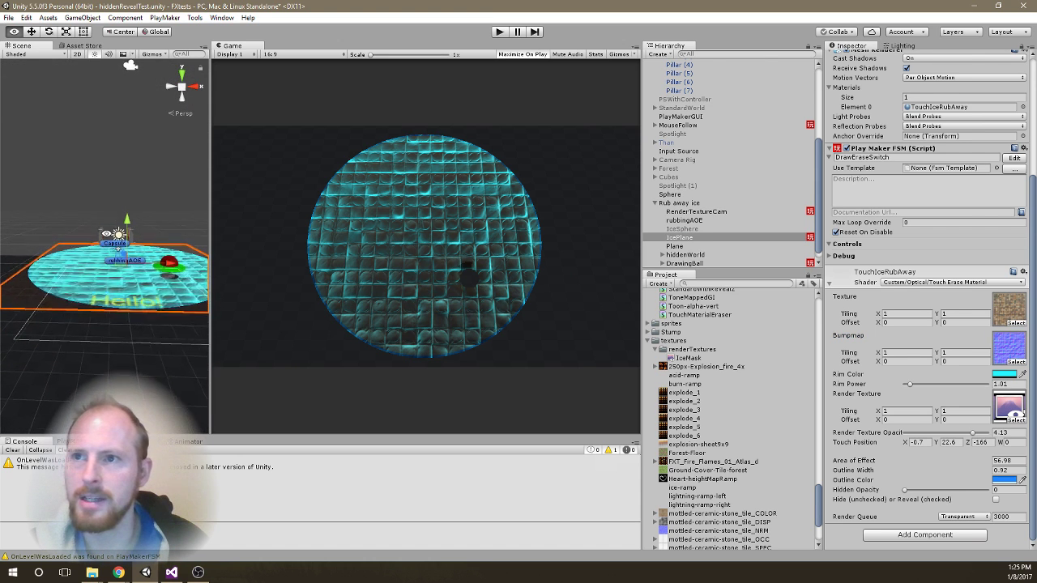
alt+drag(129, 65, 47, 282)
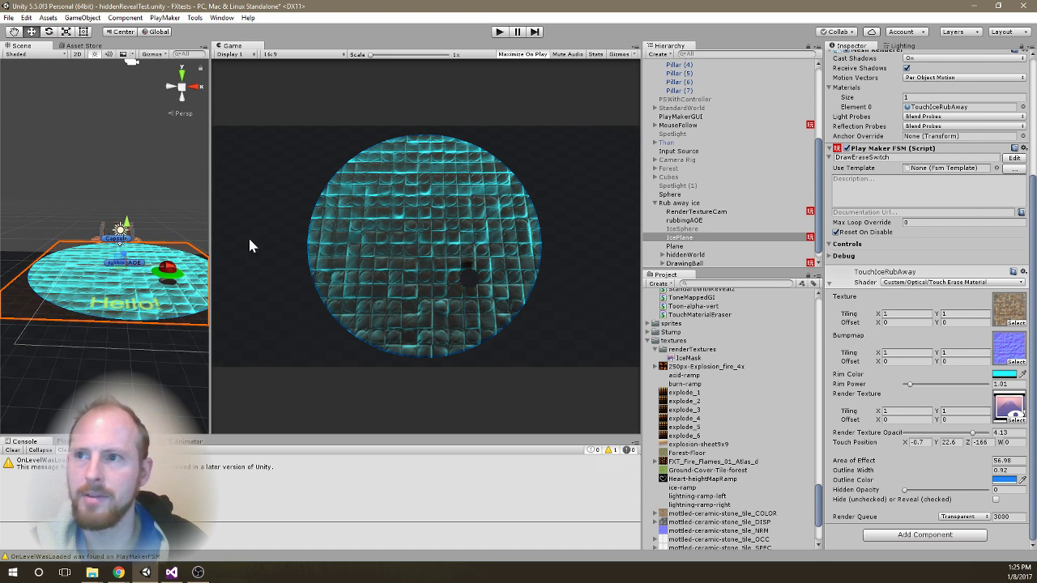
drag(208, 238, 297, 238)
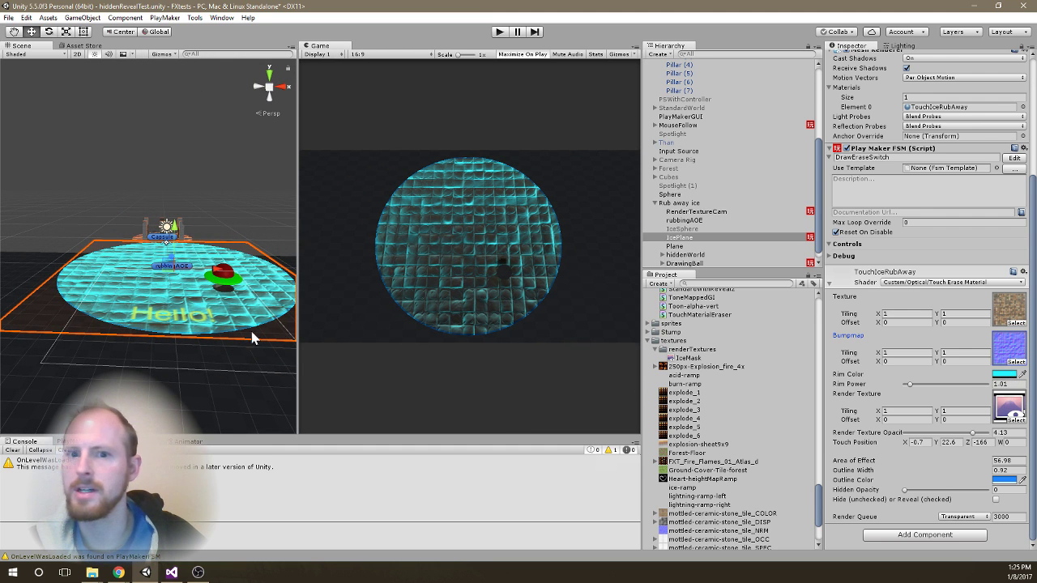
click(1005, 373)
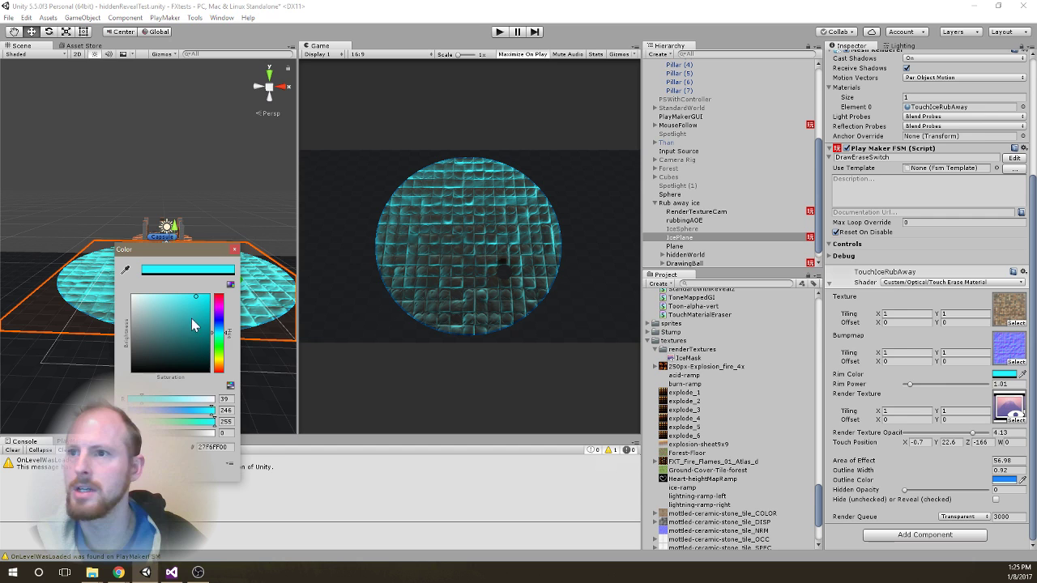
mouse_move(218, 338)
mouse_down()
mouse_move(217, 371)
mouse_move(224, 342)
mouse_up()
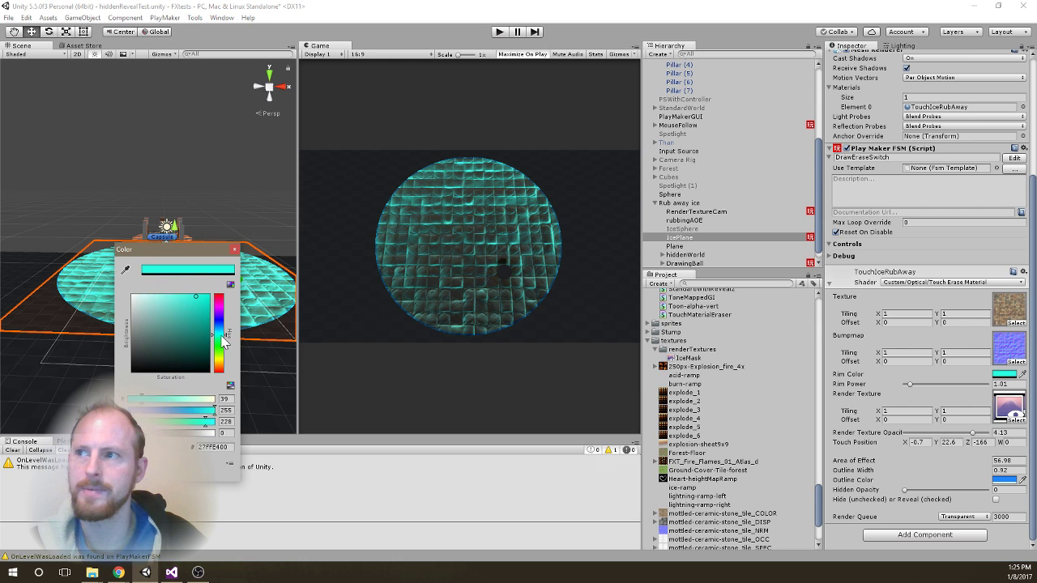
click(234, 248)
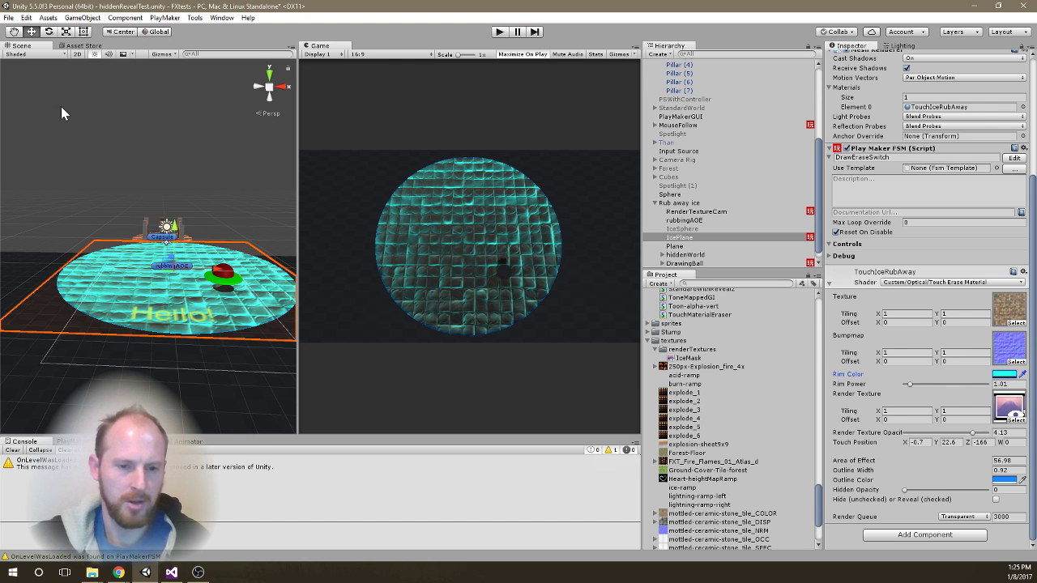
Select DrawingBall on the ice disc and examine its Layer assignment among the available layers
alt+drag(292, 207, 105, 301)
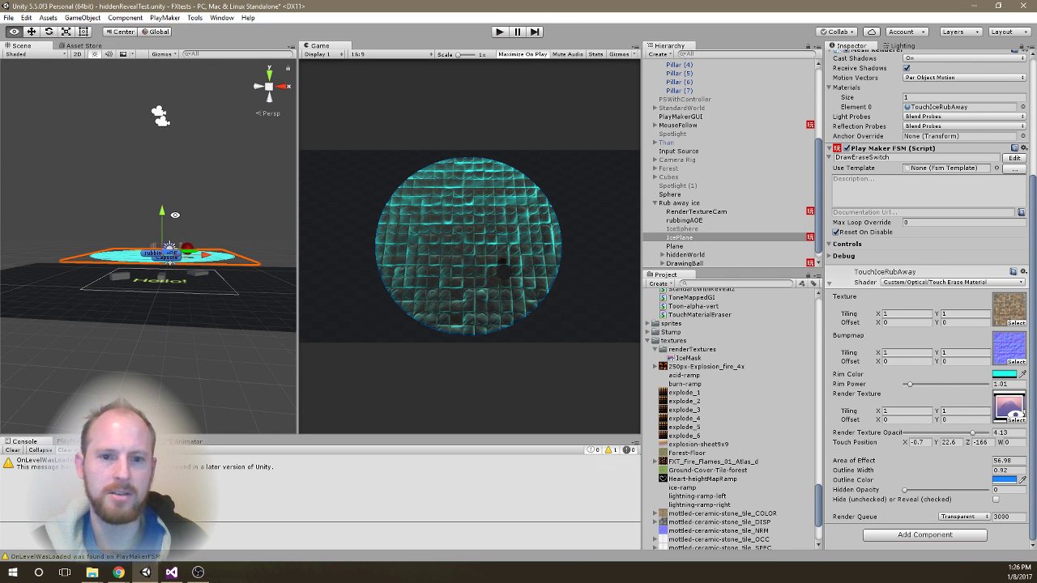
alt+drag(182, 220, 199, 328)
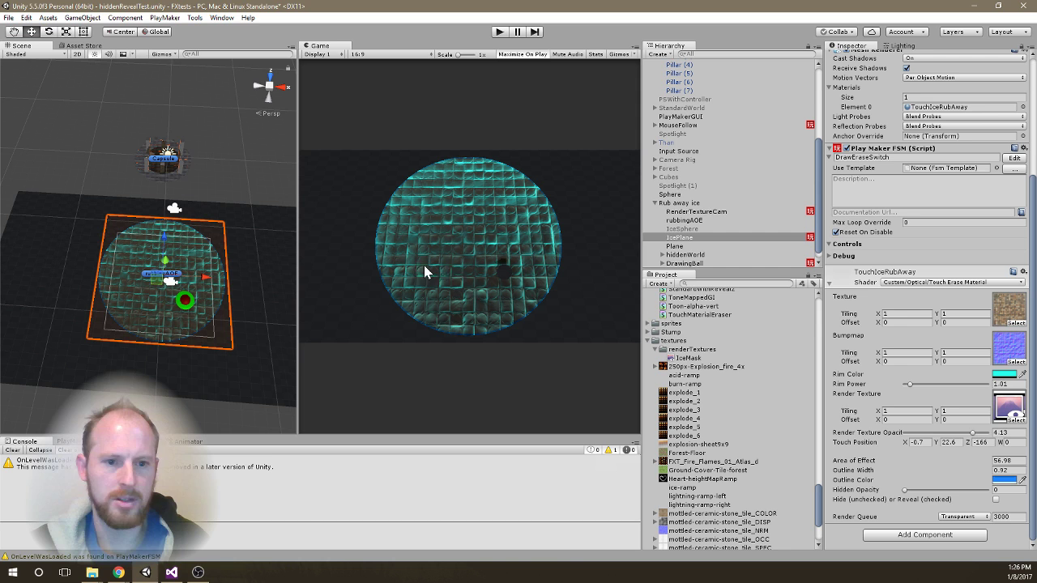
click(186, 301)
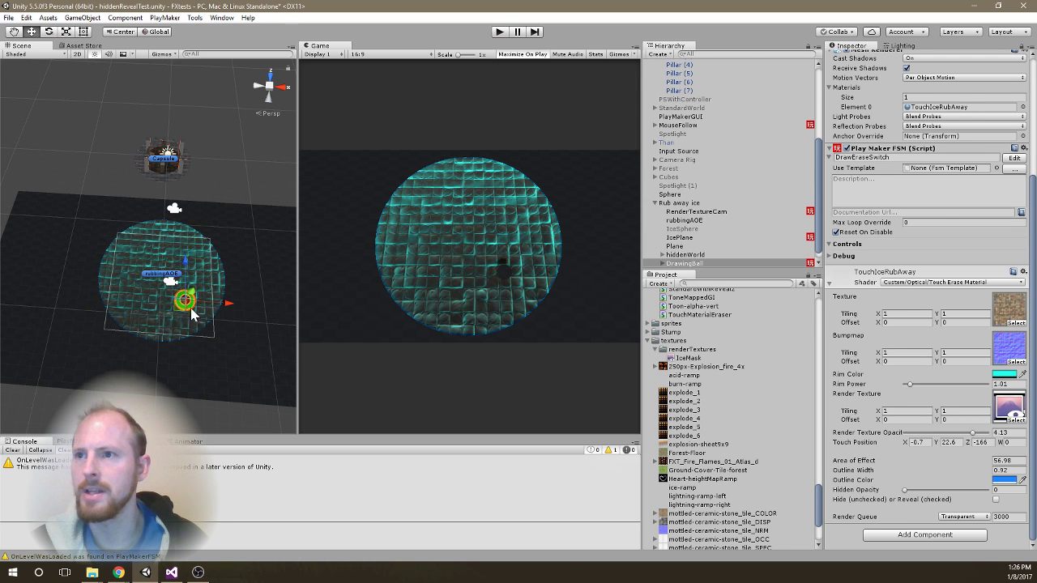
alt+drag(209, 308, 195, 215)
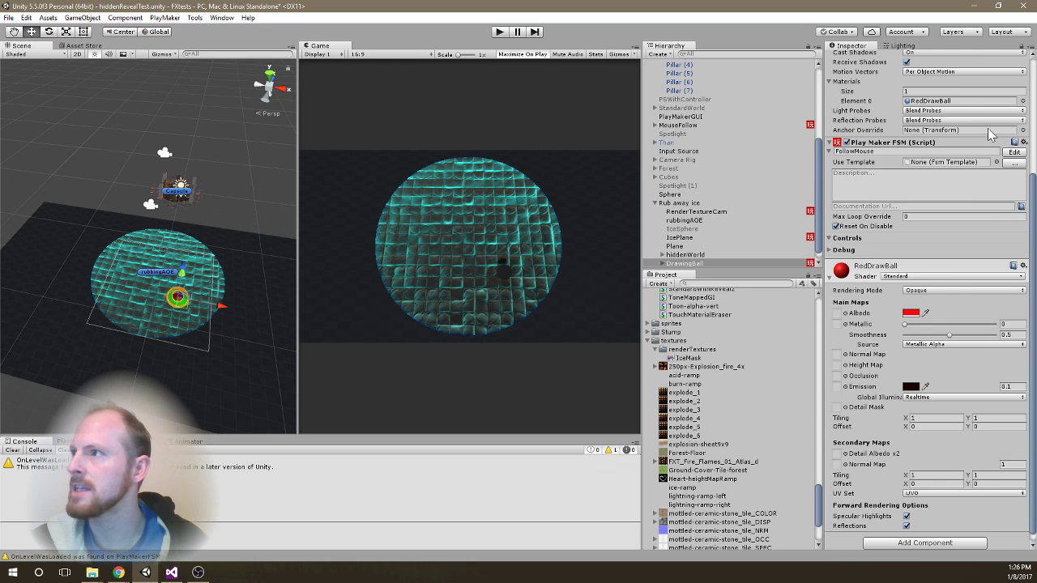
scroll(927, 300, up, 5)
click(990, 70)
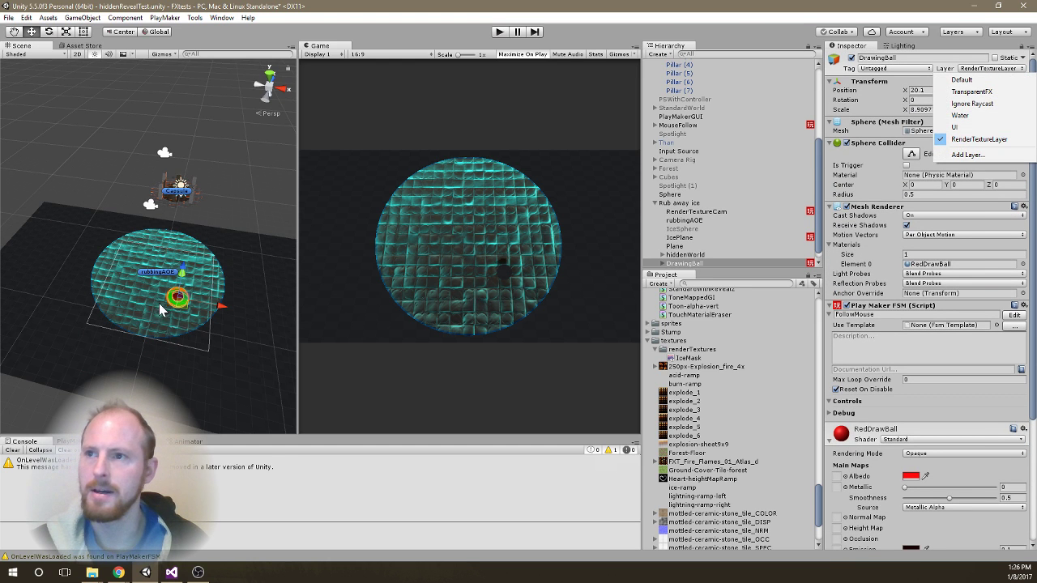
click(233, 217)
Move DrawingBall around over the ice disc to rub away a trail
mouse_move(178, 301)
mouse_down()
mouse_move(116, 295)
mouse_move(185, 292)
mouse_move(174, 288)
mouse_up()
drag(228, 316, 378, 321)
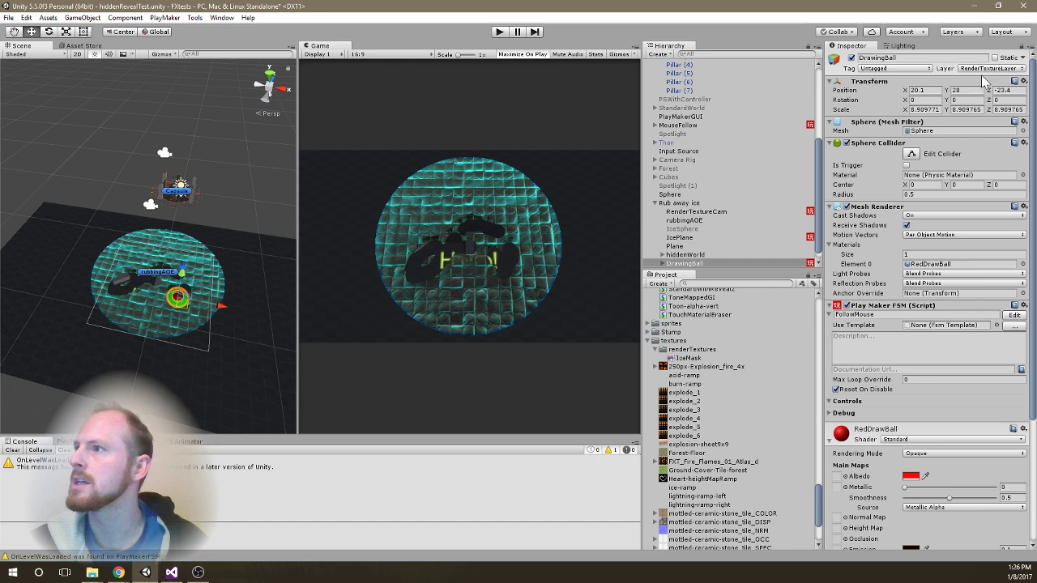
Duplicate DrawingBall and select both balls to rub trails through the ice together
mouse_move(199, 240)
alt+mouse_down()
mouse_move(204, 288)
mouse_move(109, 289)
mouse_move(140, 253)
mouse_move(127, 258)
mouse_move(120, 267)
mouse_move(171, 276)
mouse_move(189, 254)
mouse_move(136, 324)
mouse_move(188, 246)
mouse_move(160, 298)
mouse_move(201, 313)
alt+mouse_up()
key(ctrl+d)
shift+click(178, 307)
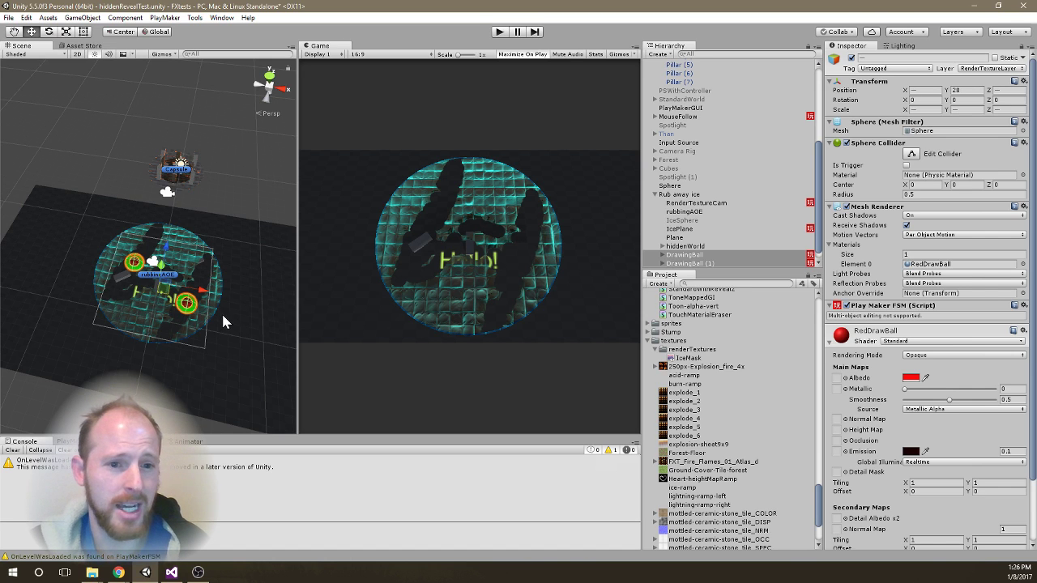